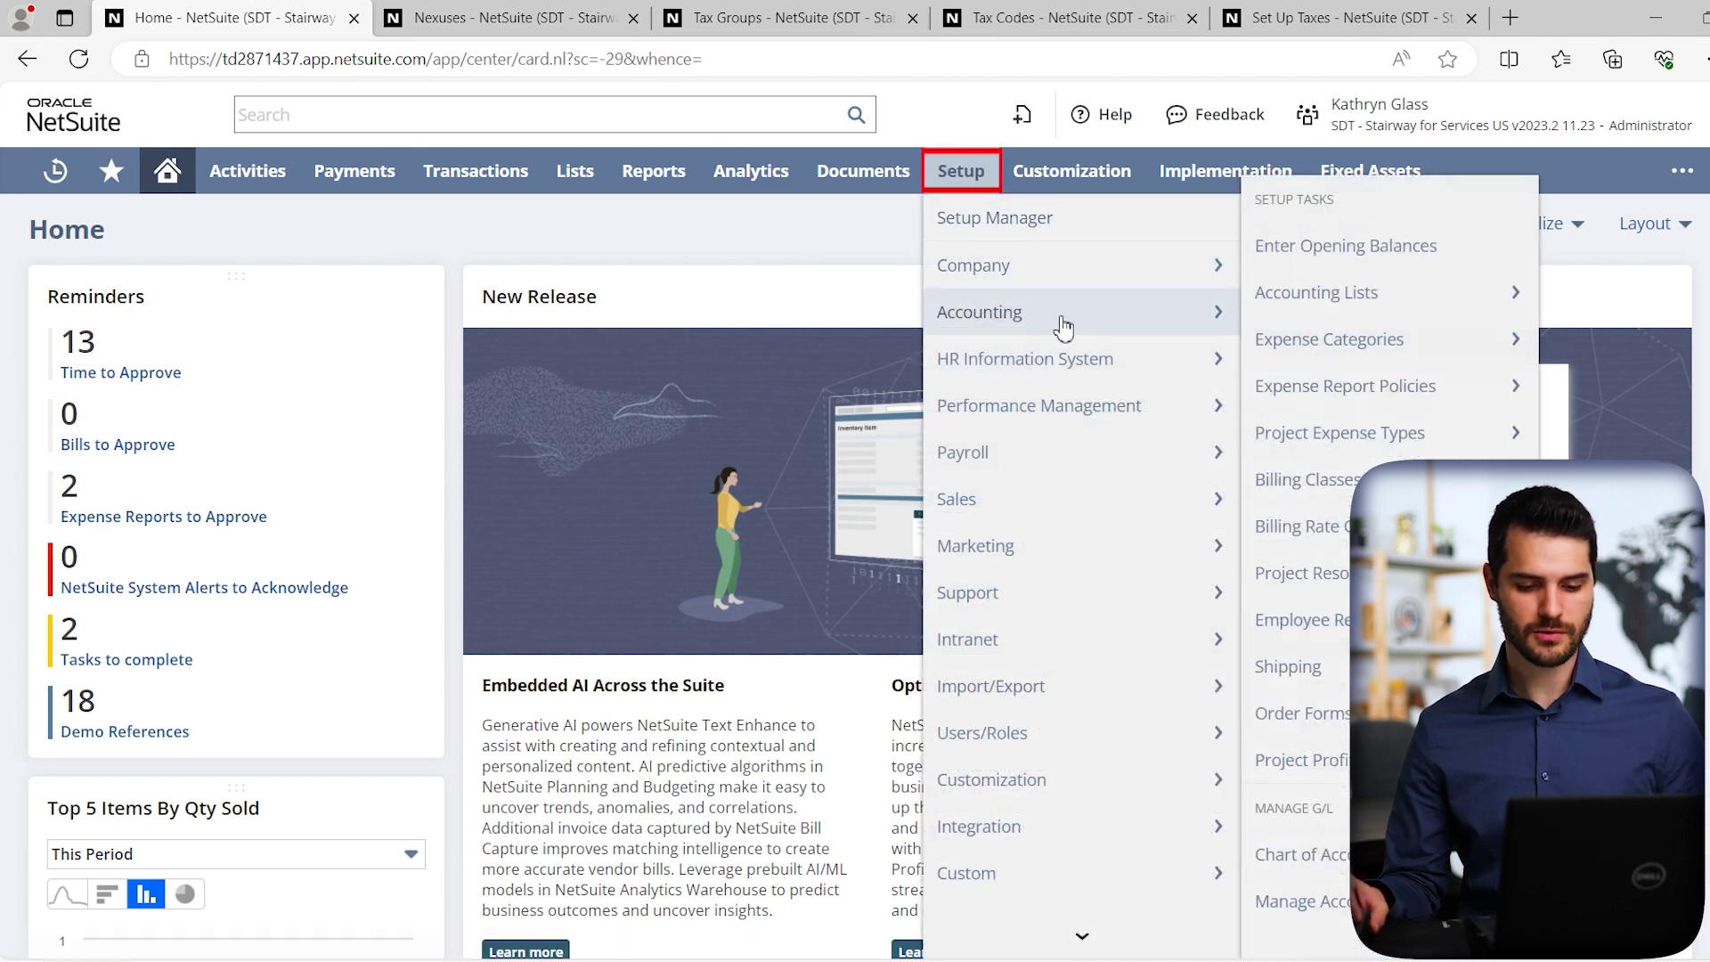
scroll(1303, 321, down, 3)
scroll(1382, 327, down, 3)
scroll(1381, 340, down, 3)
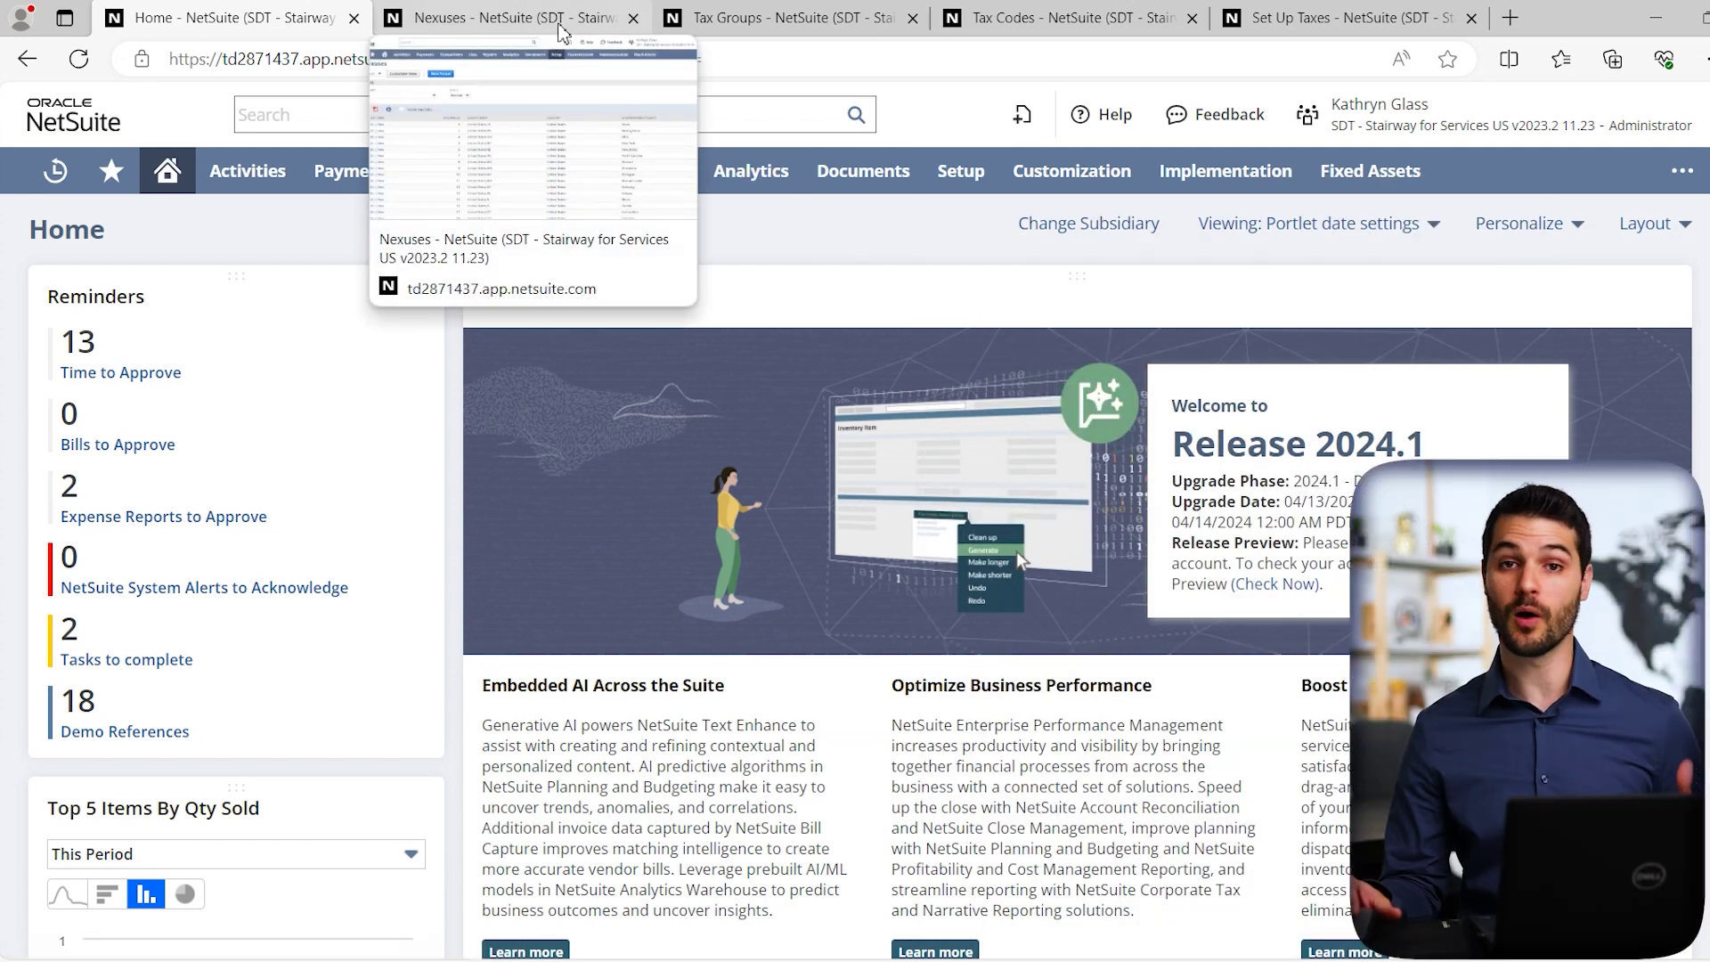
Show the Nexuses list of 20 entries covering US states, the United Kingdom and Germany
click(562, 31)
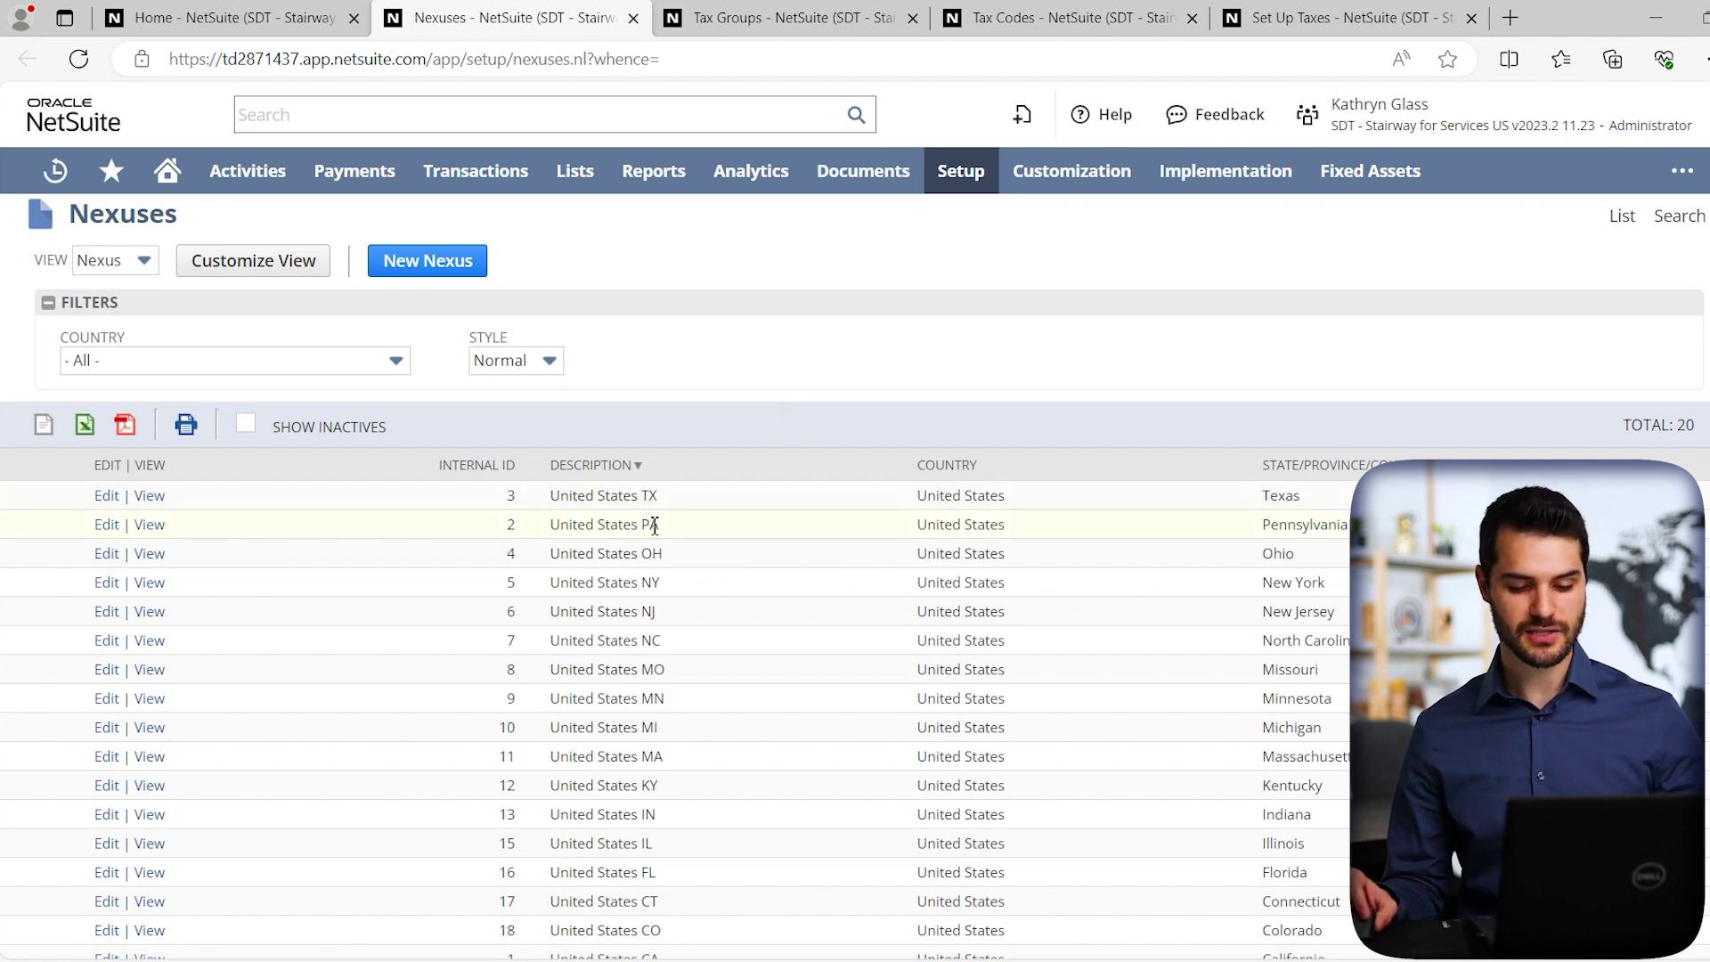
scroll(669, 530, down, 2)
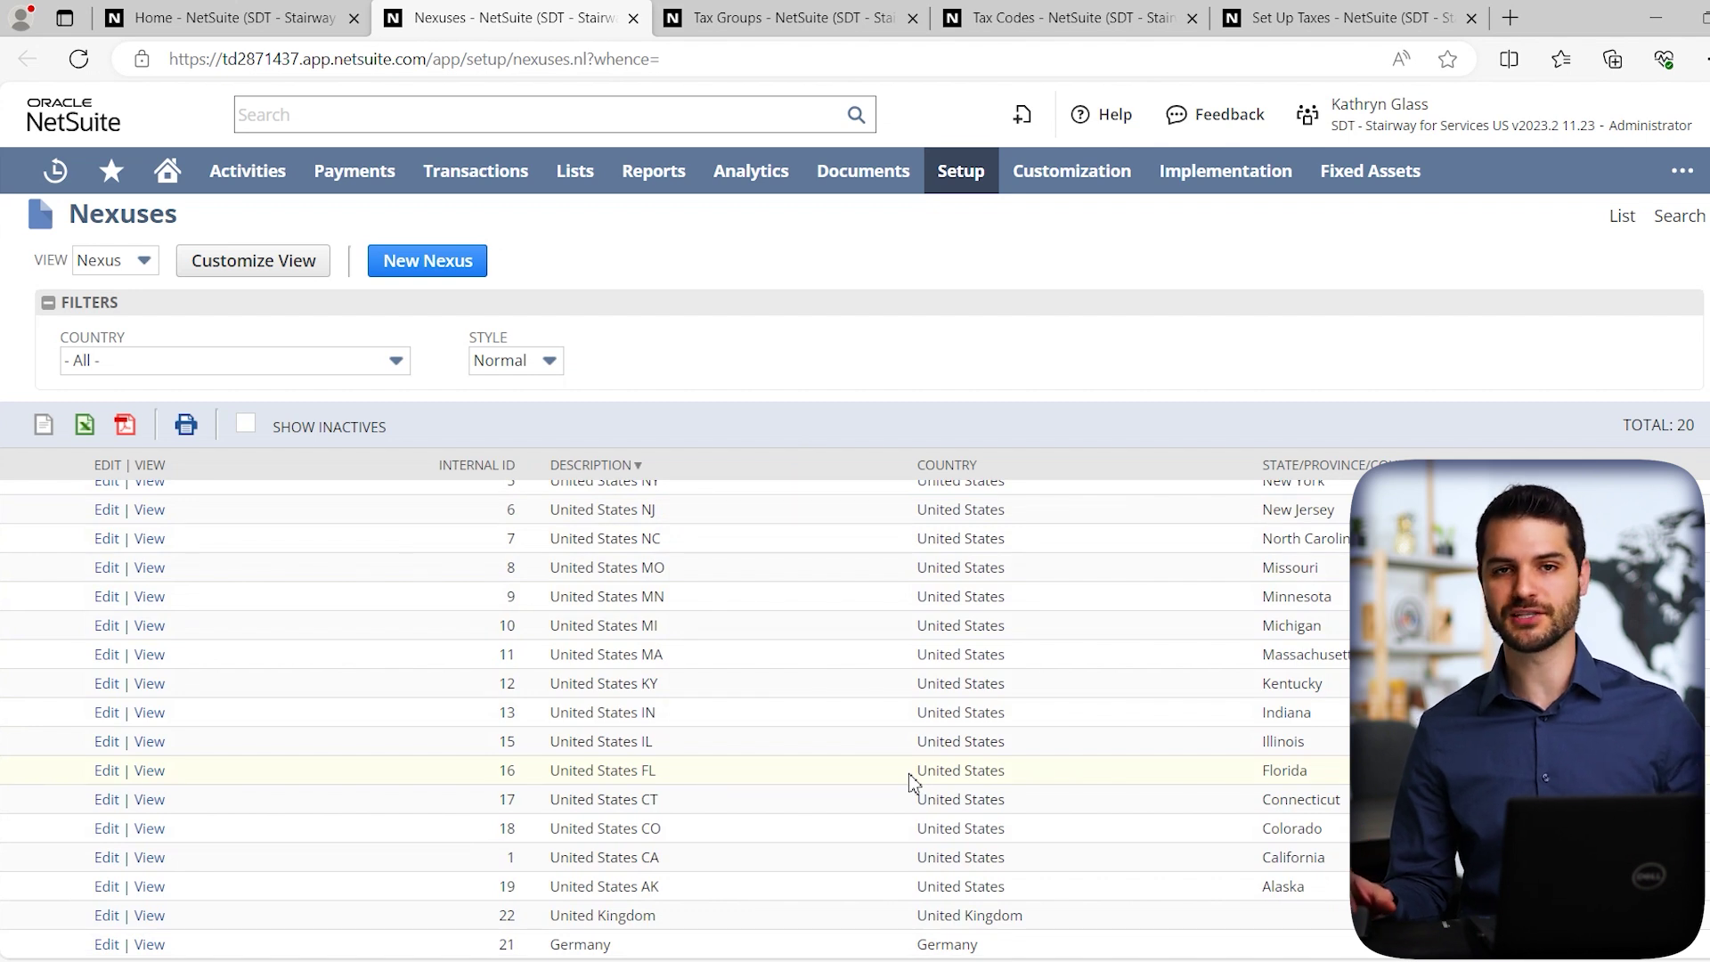
scroll(885, 789, up, 2)
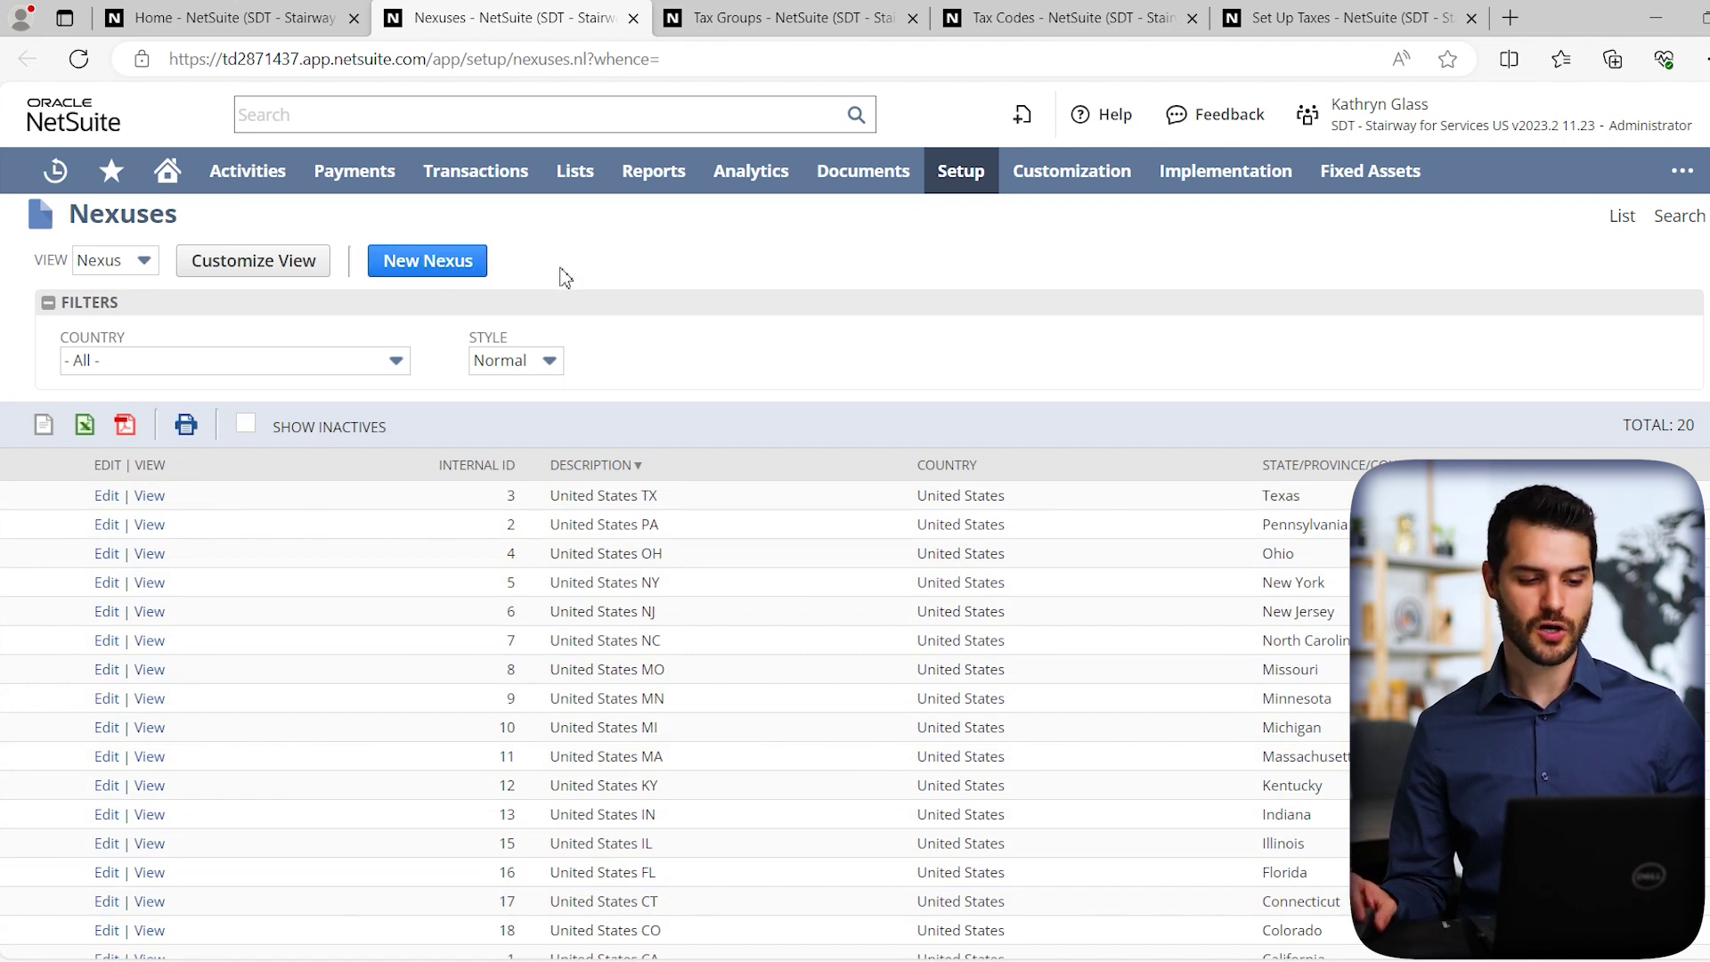
Page the Tax Groups list forward twice to AK_UNALAKLEET and open AK_WALES in a new tab
click(805, 31)
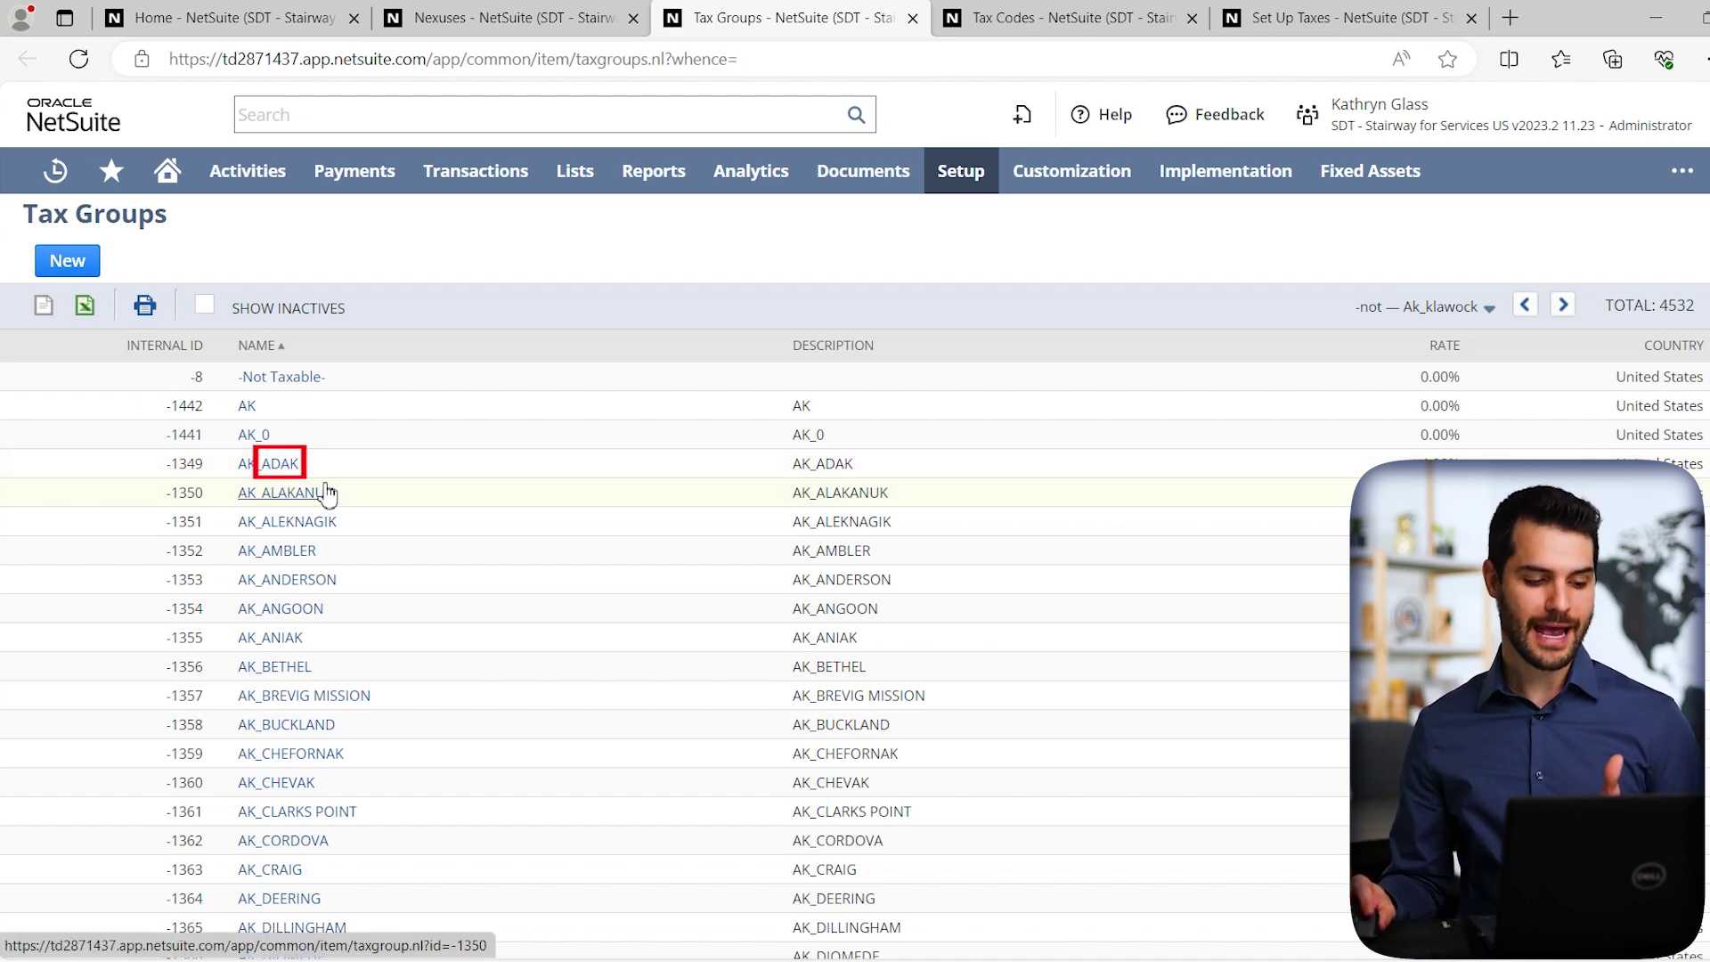
scroll(514, 547, down, 3)
scroll(516, 561, down, 3)
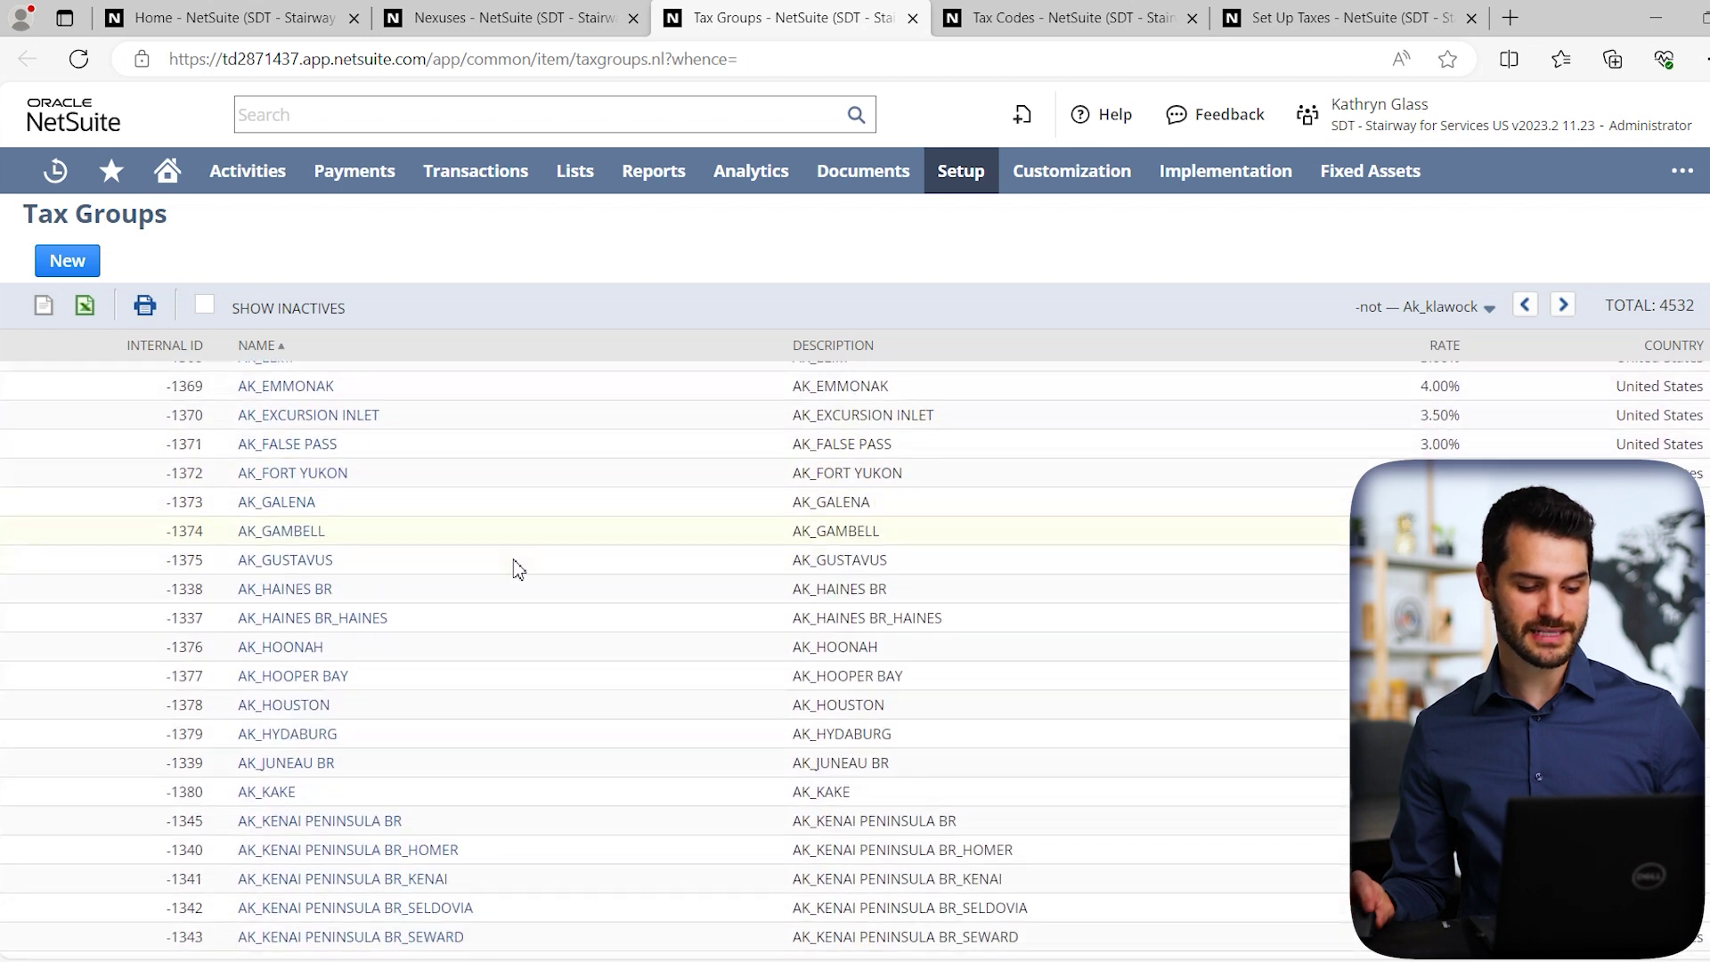
scroll(521, 614, down, 2)
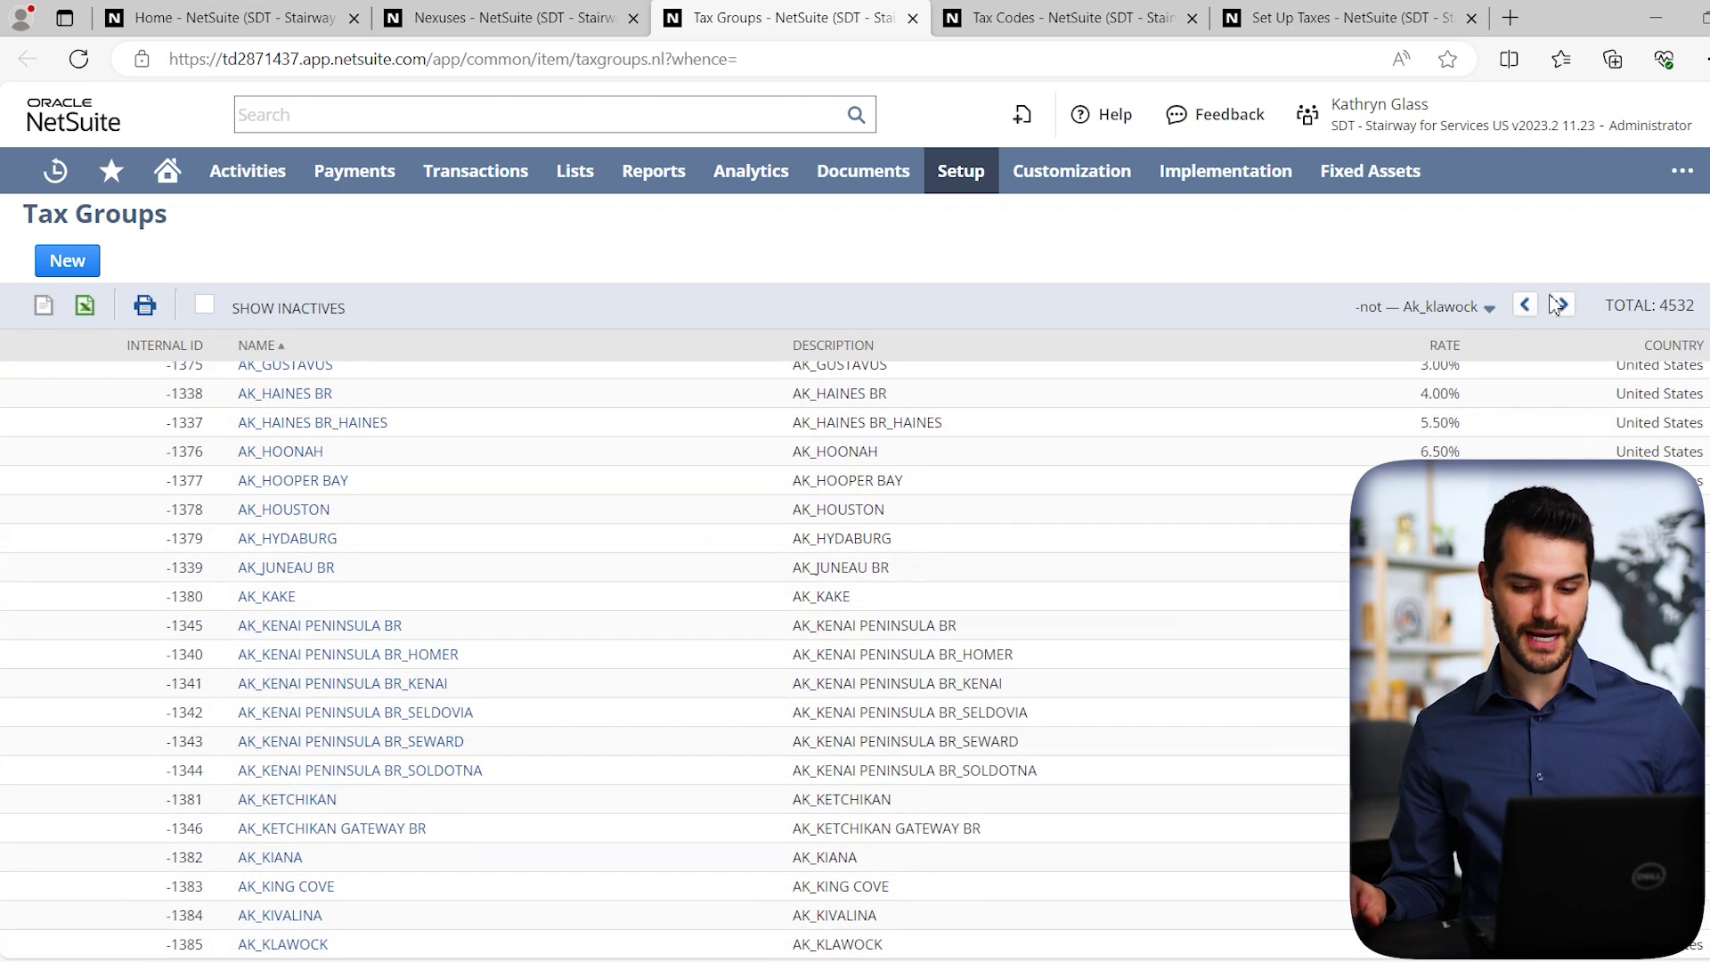
click(1560, 306)
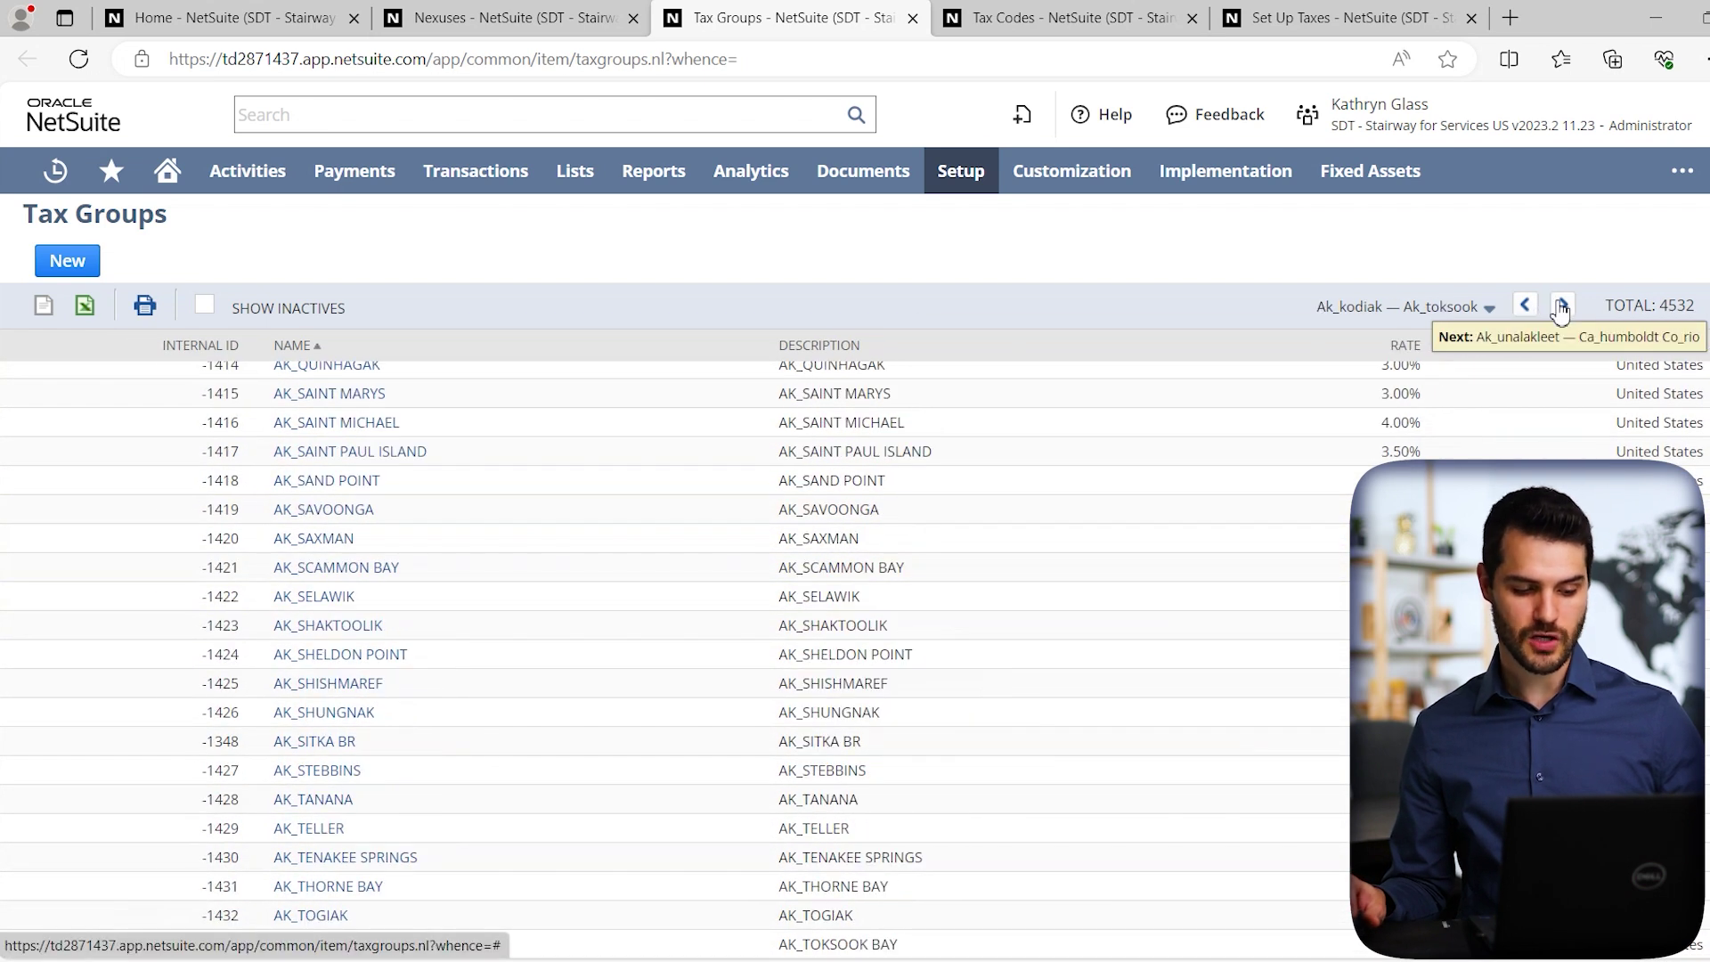
click(1561, 307)
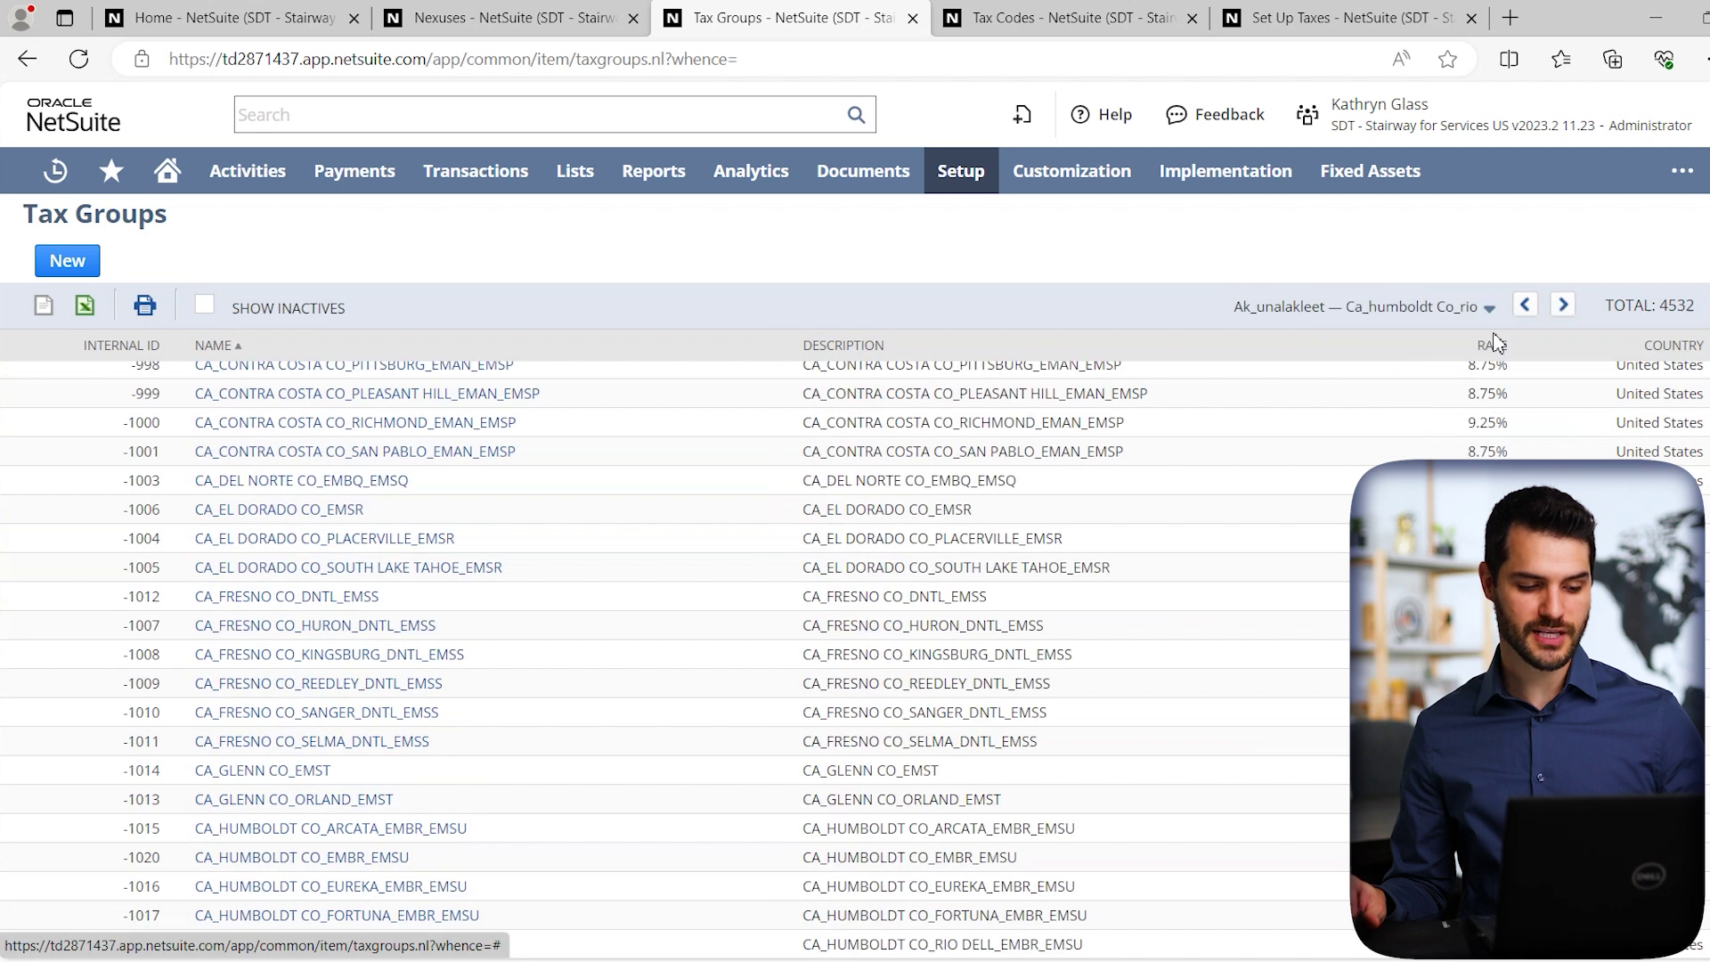
scroll(797, 646, up, 2)
scroll(801, 649, up, 3)
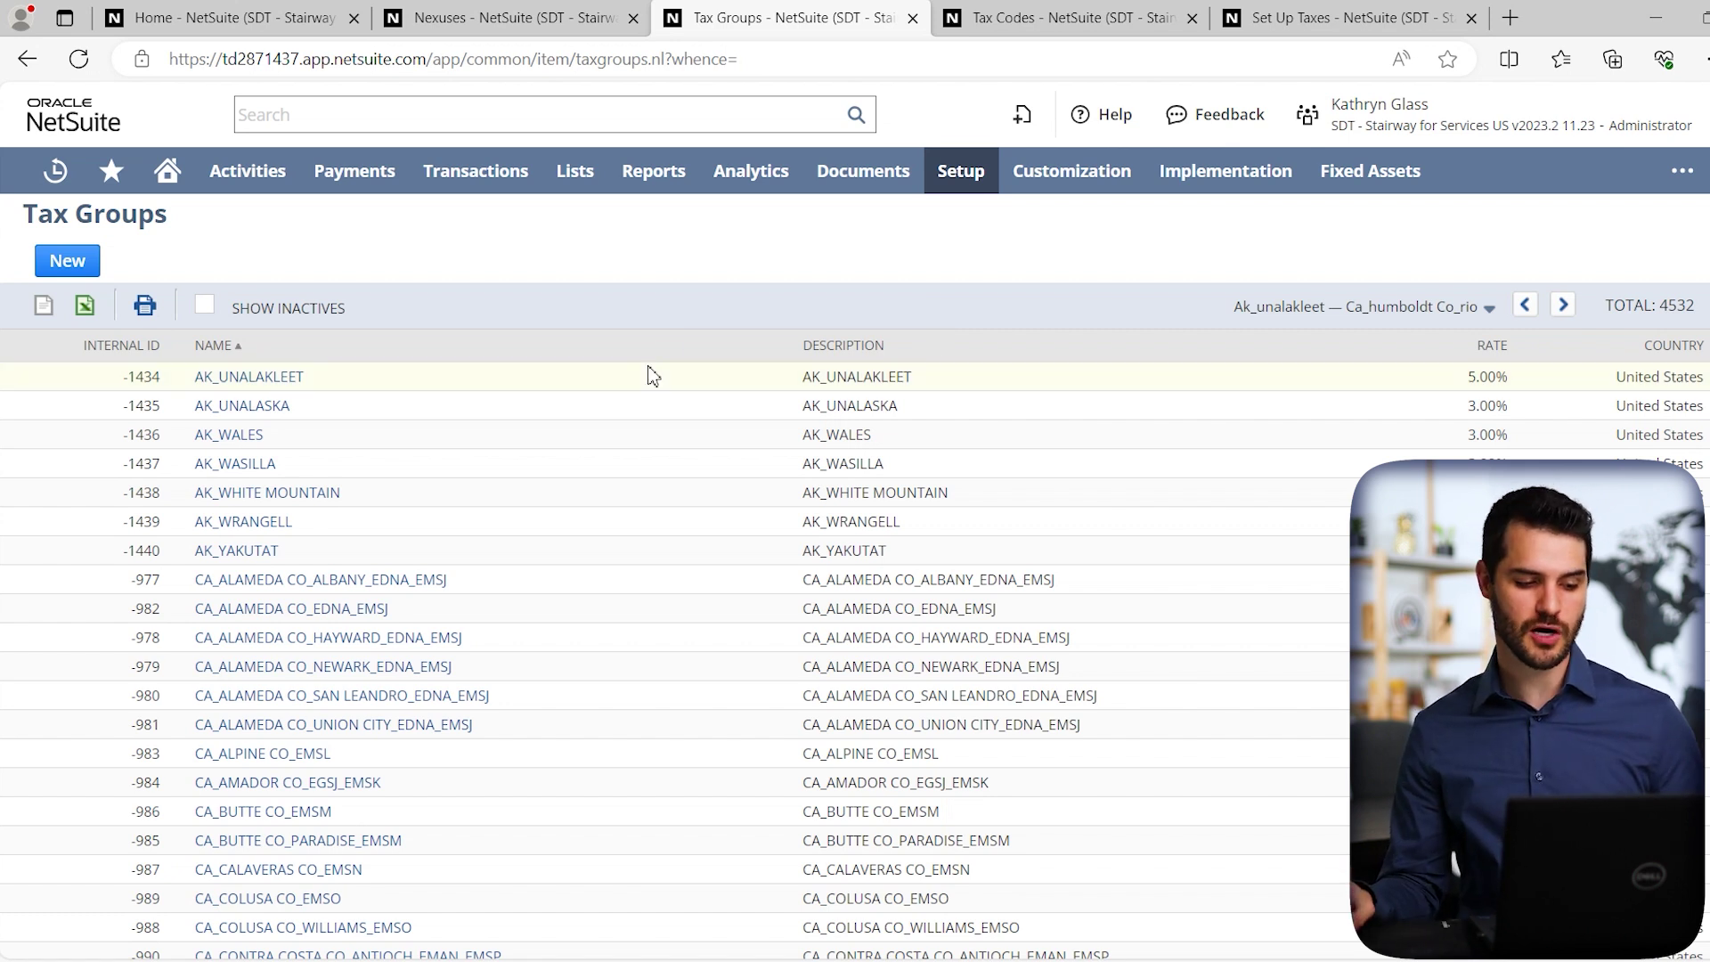
middle_click(227, 437)
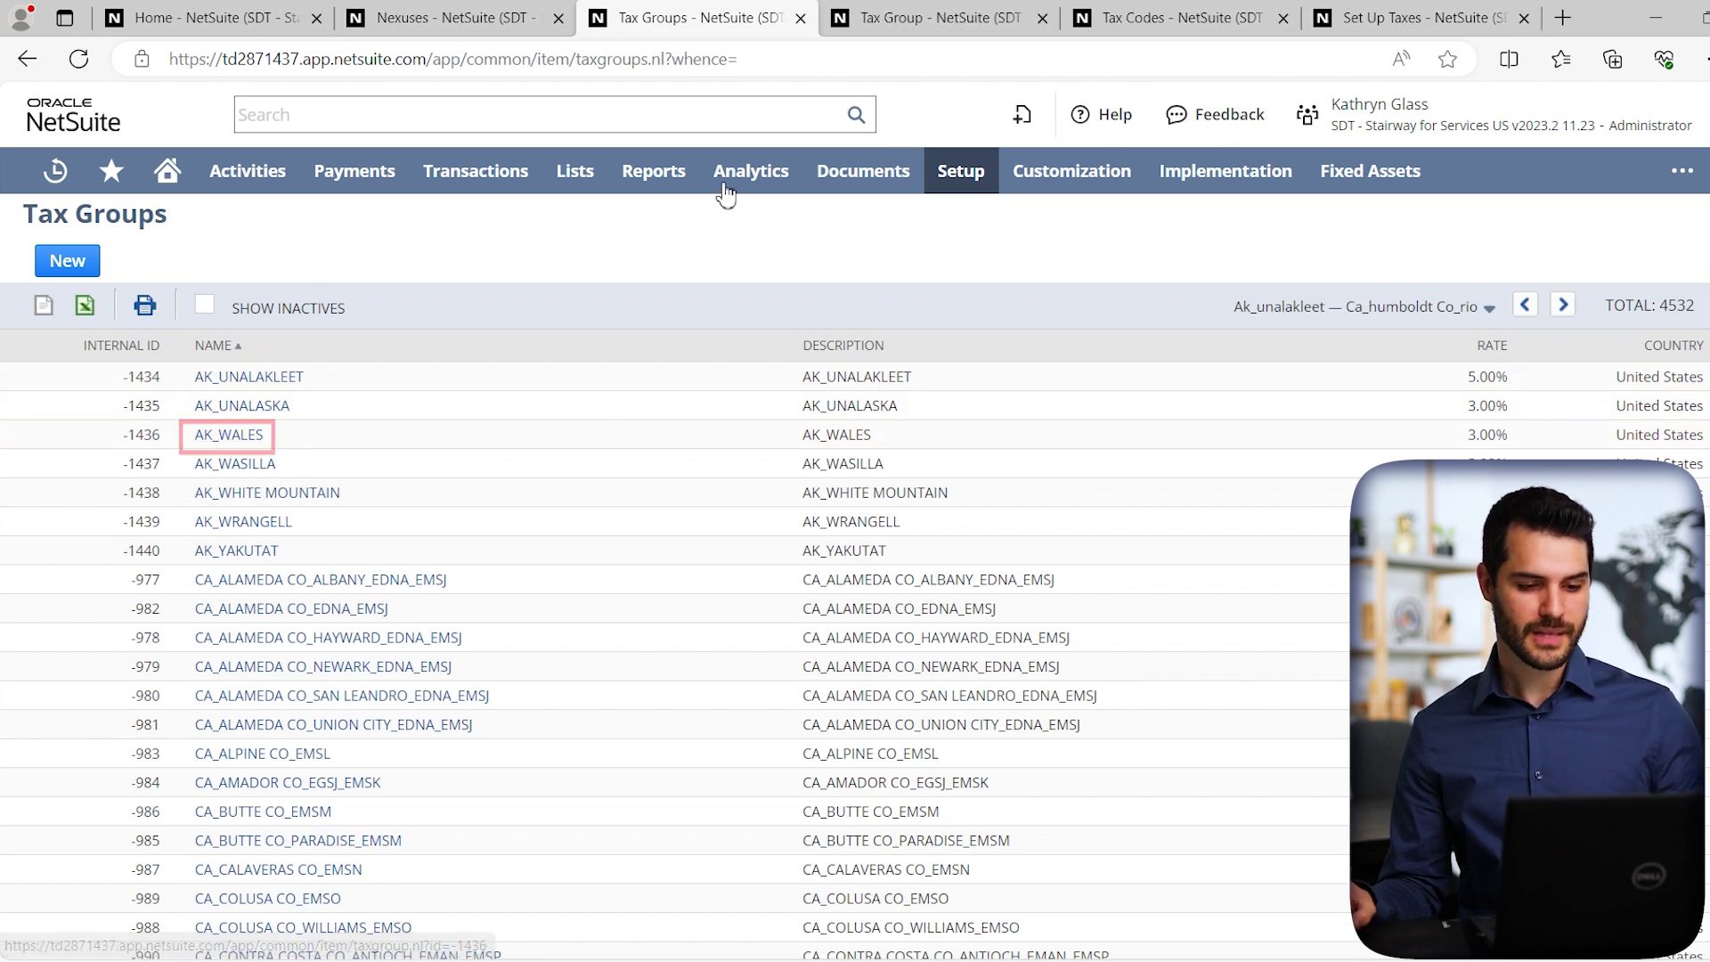
Review AK_WALES's 0.0% state and 3.0% city codes, then return to the Tax Groups list
click(933, 22)
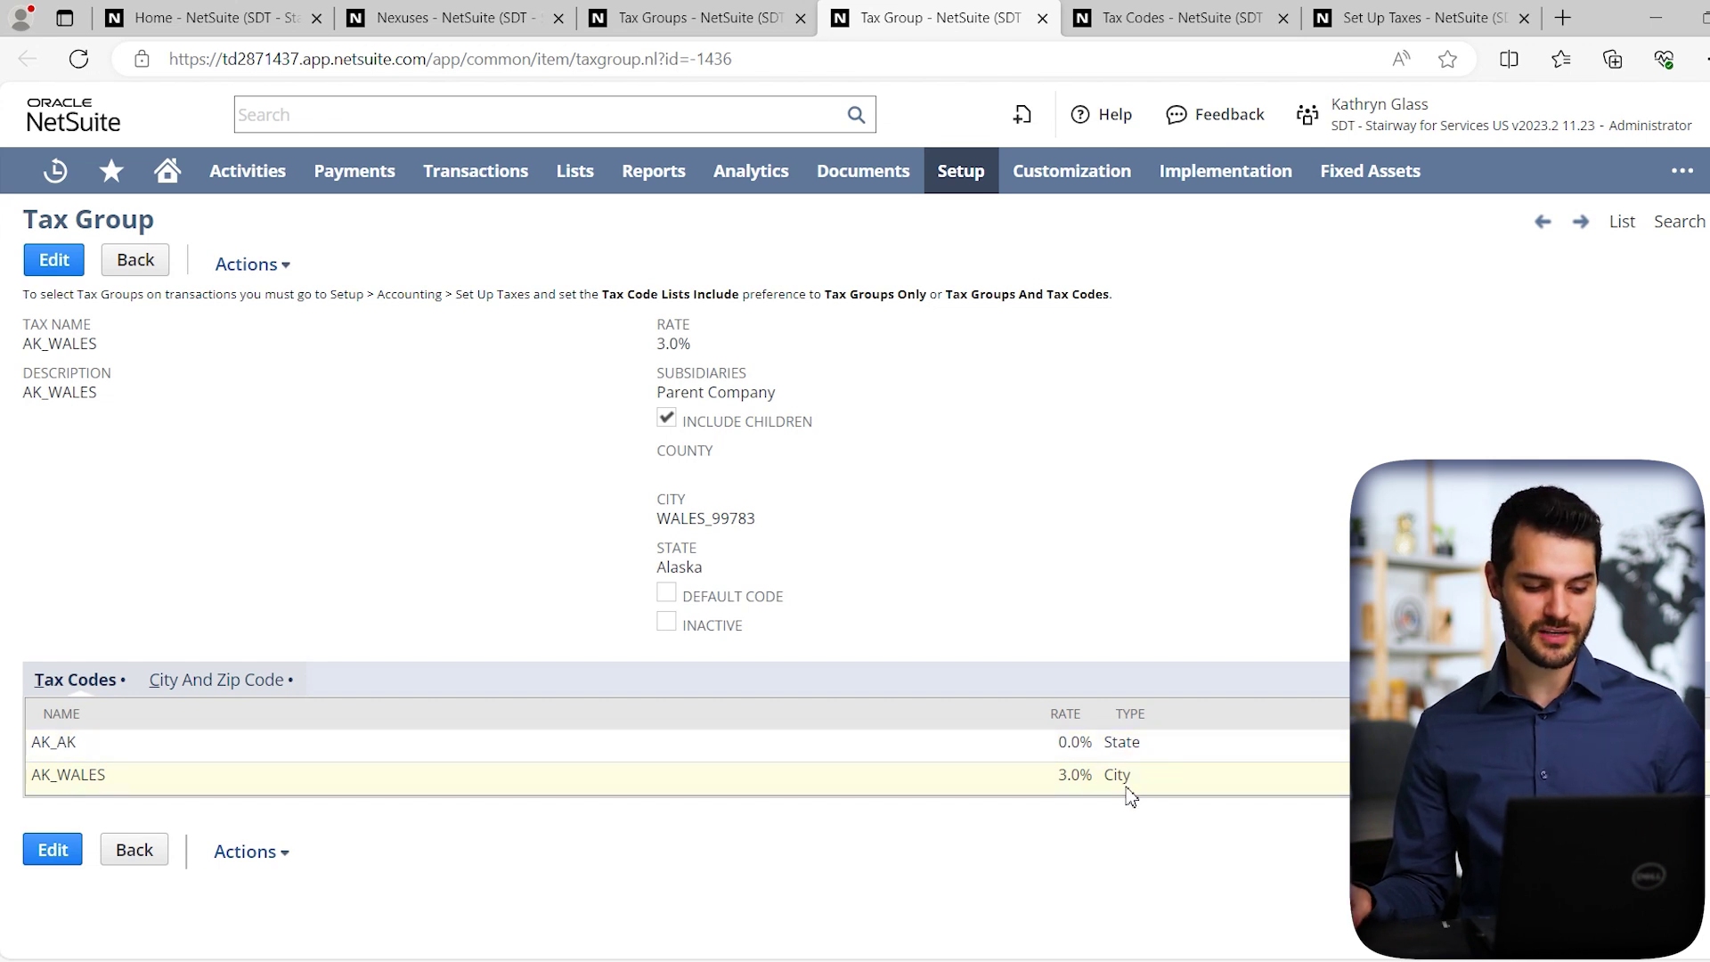
click(691, 17)
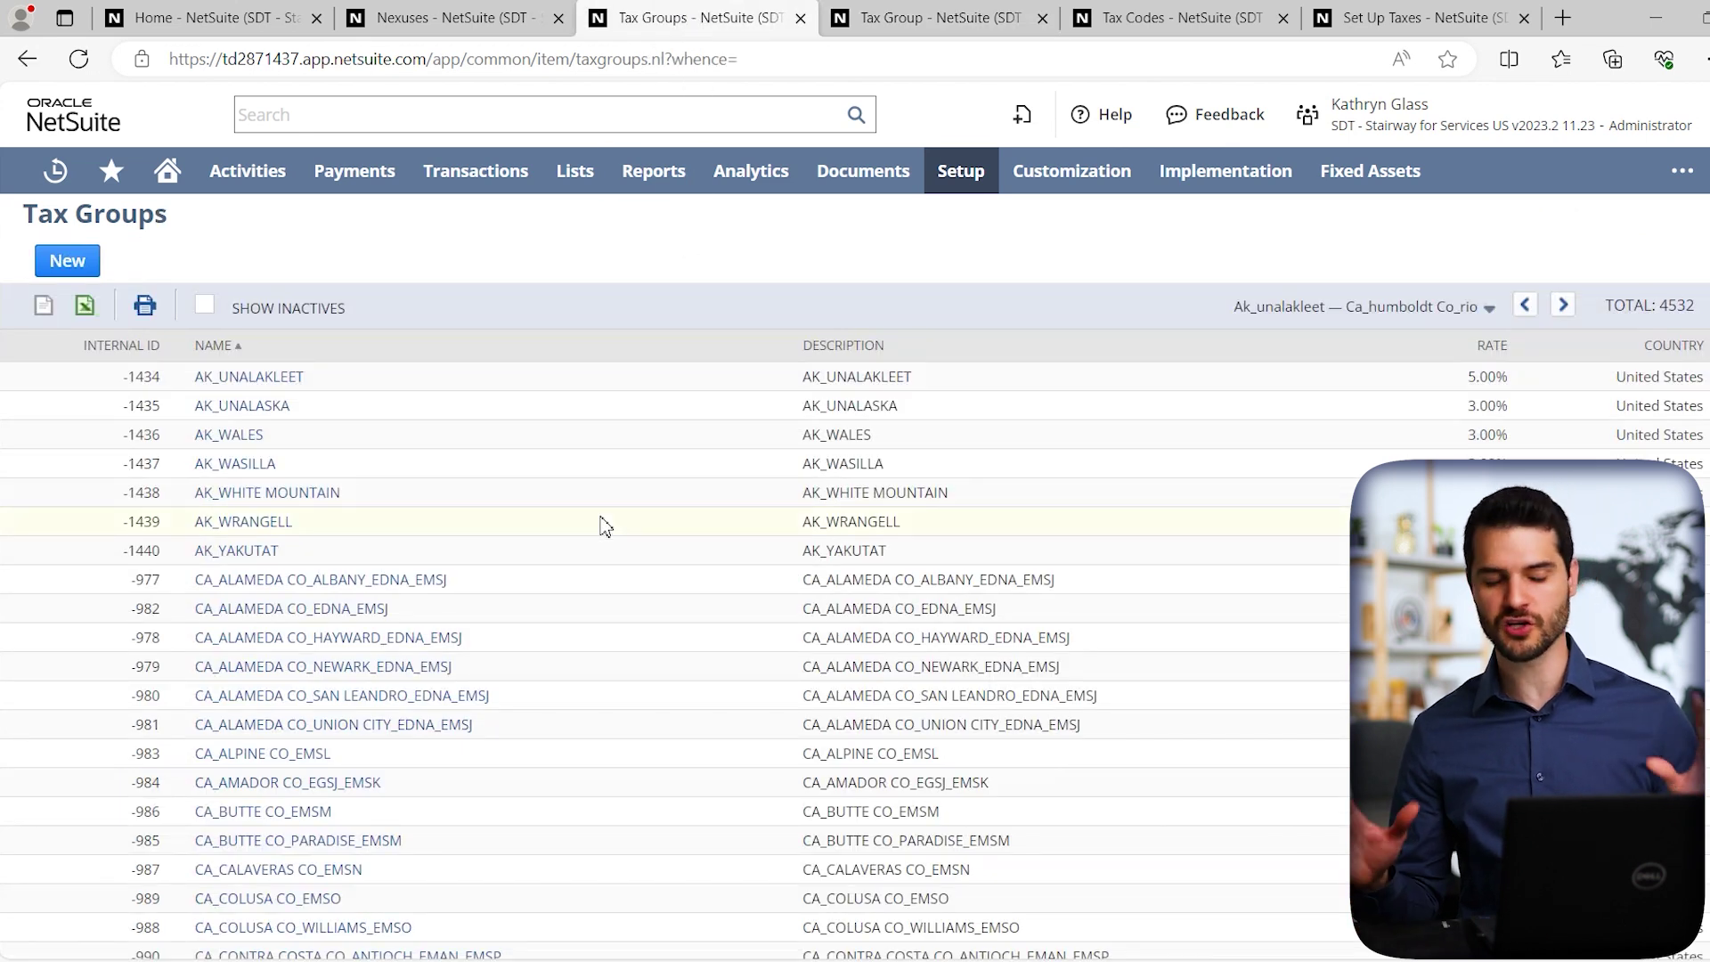
scroll(578, 567, down, 2)
scroll(578, 567, down, 2)
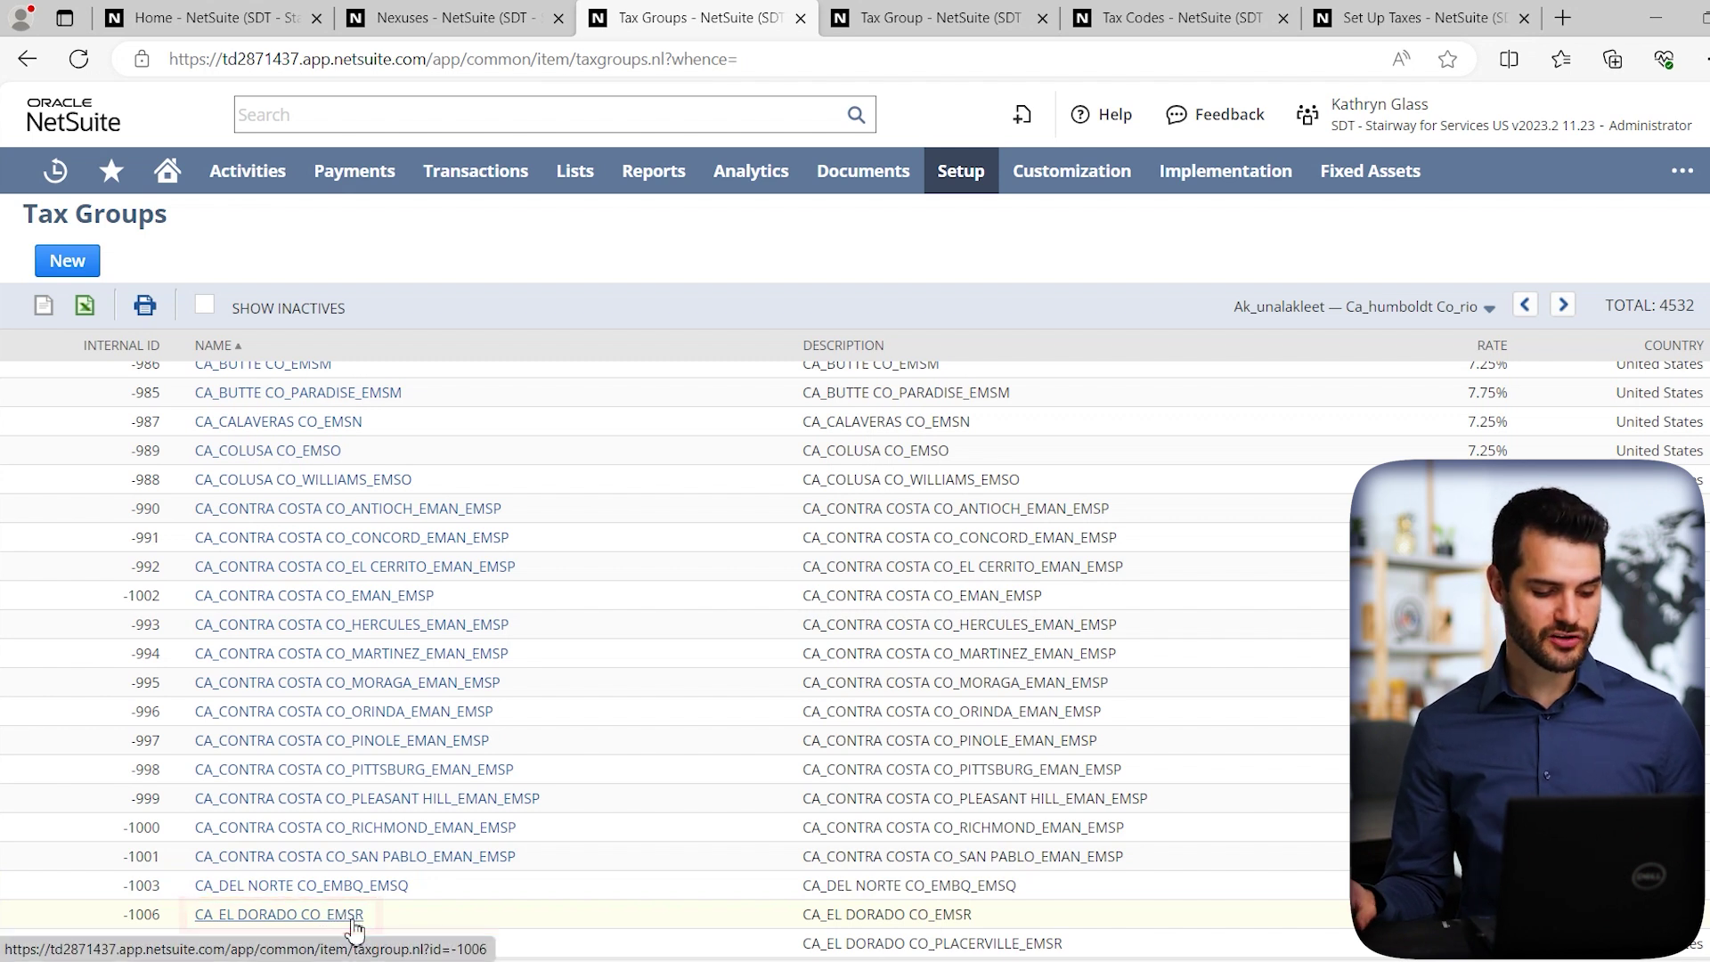
scroll(345, 885, down, 1)
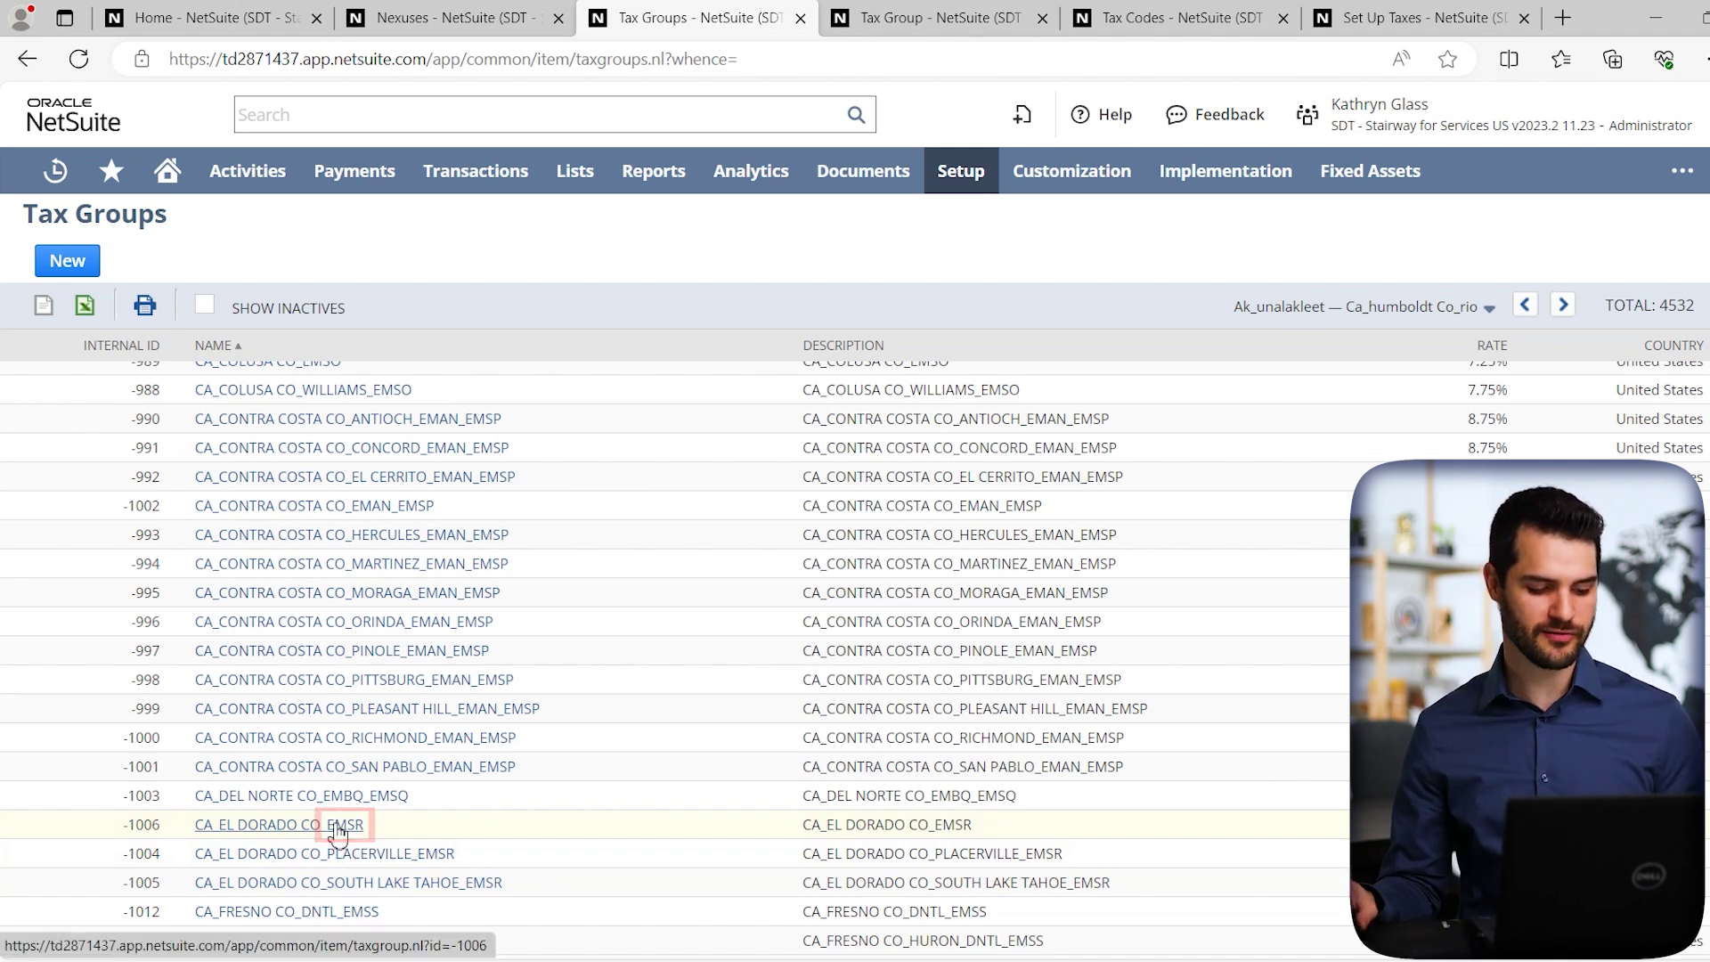
Open the California group CA_EL DORADO CO_EMSR in a separate background tab
middle_click(338, 826)
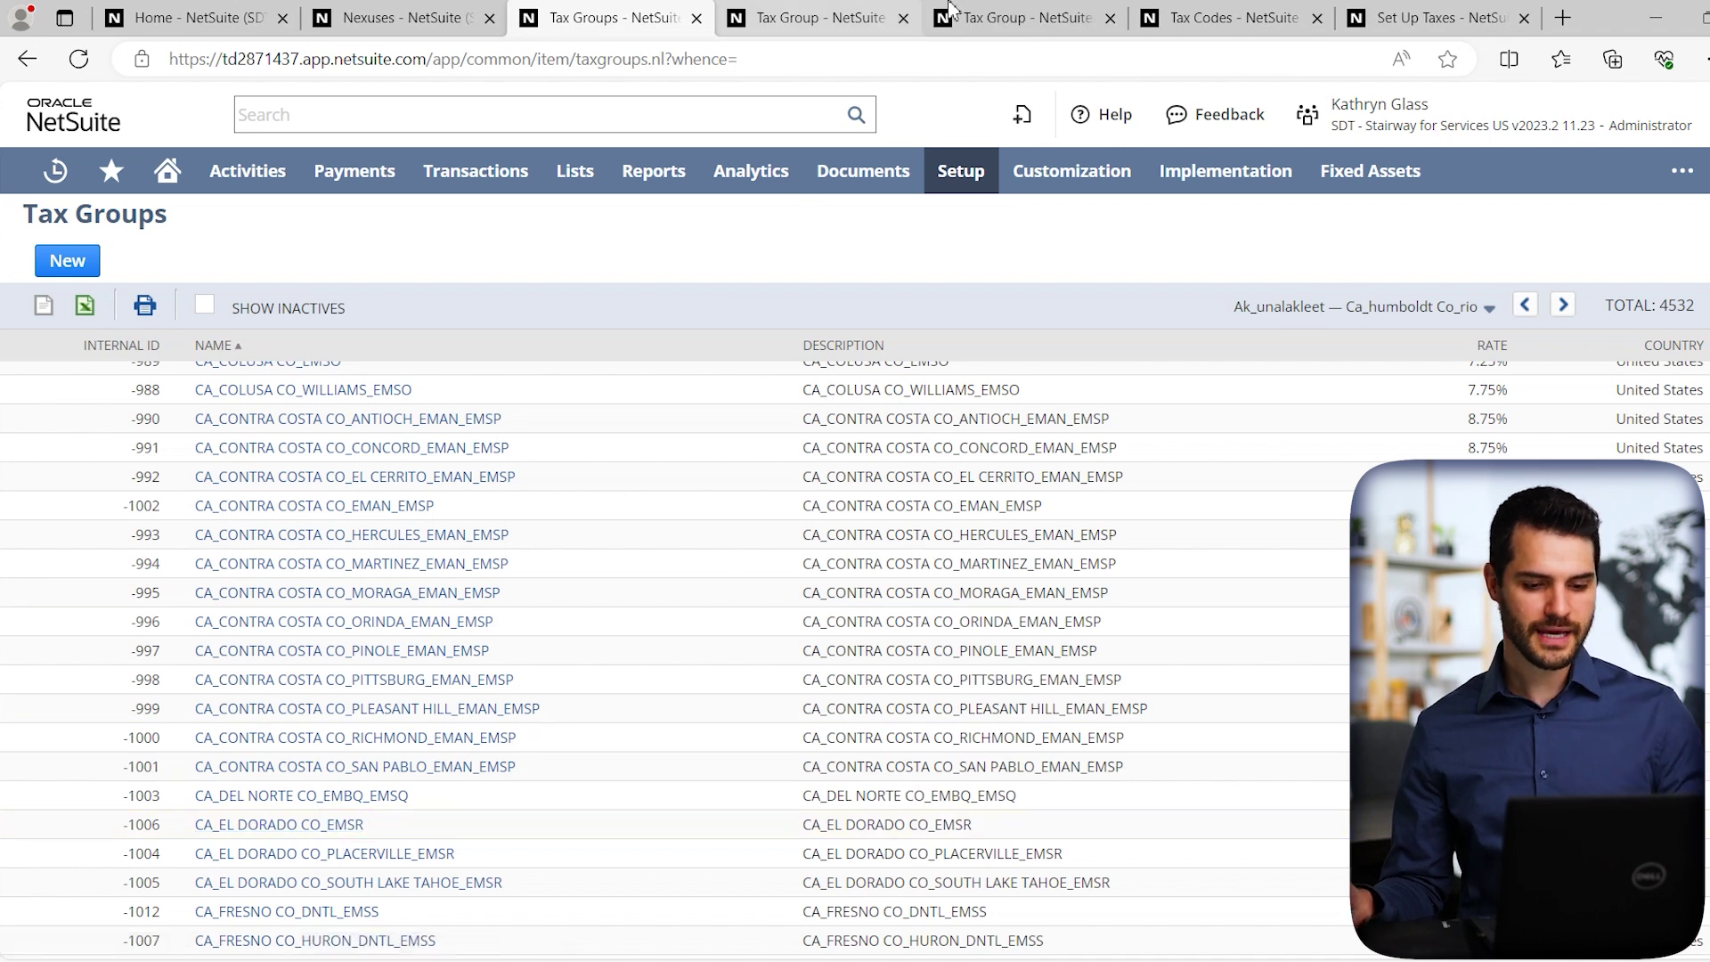
Check El Dorado's covered cities and zip codes, view the 4,951 tax codes, then return to Nexuses
click(1022, 21)
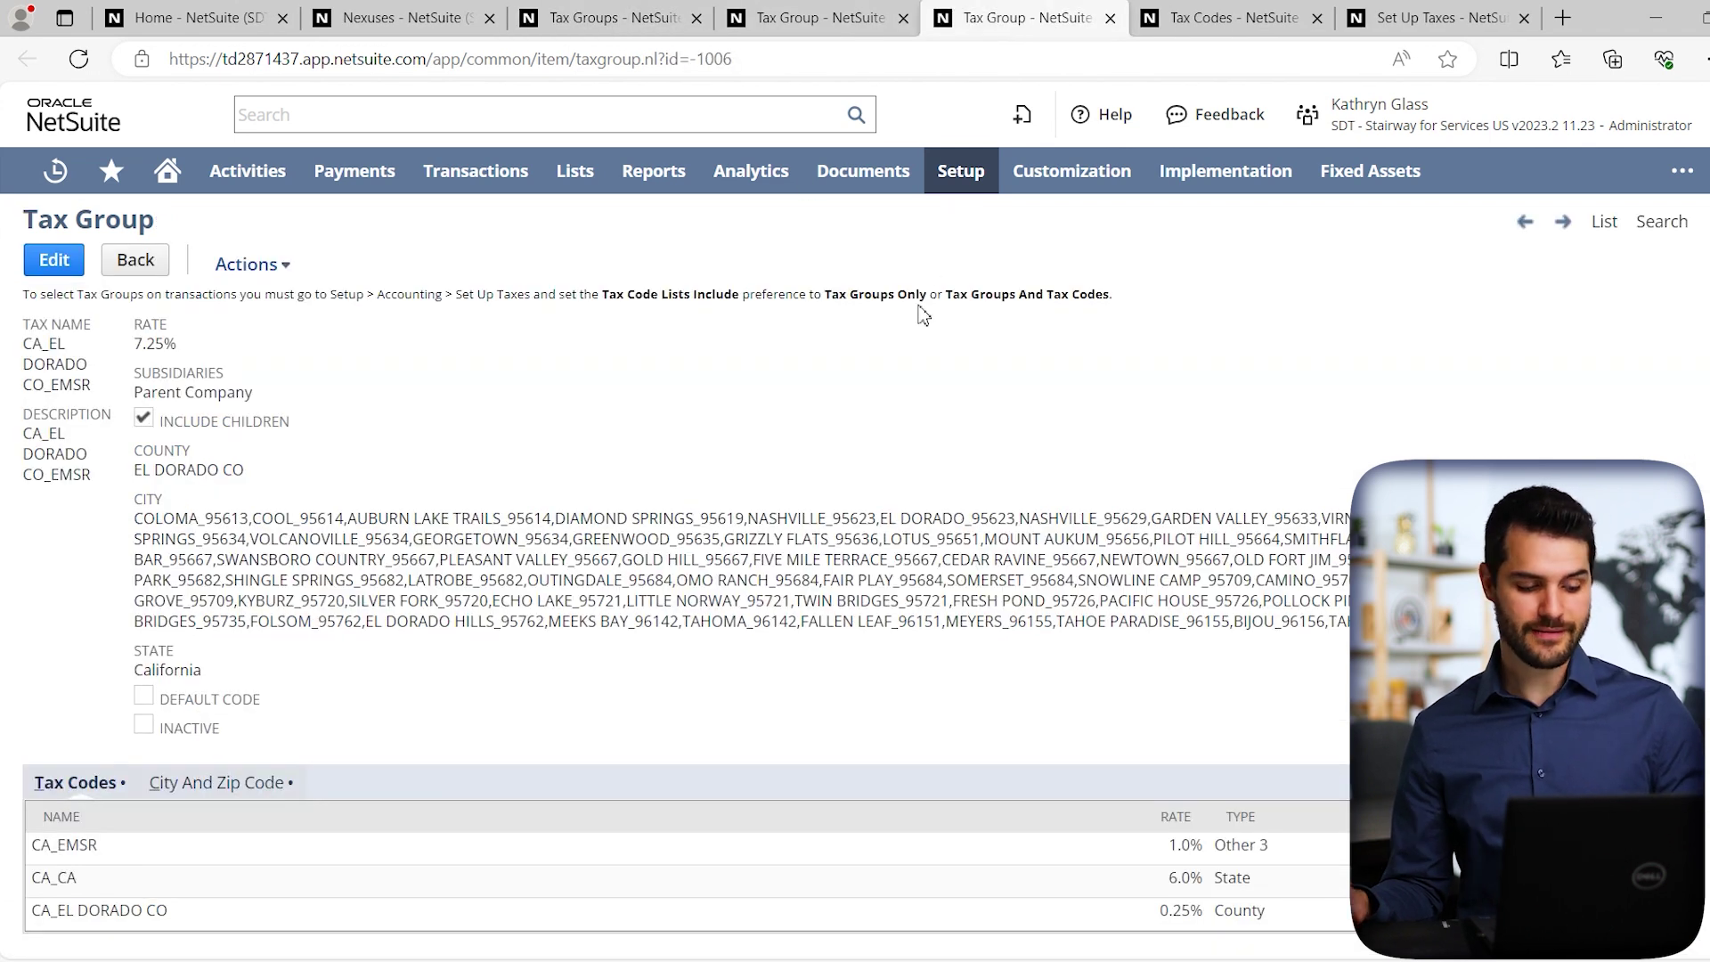
scroll(893, 380, down, 1)
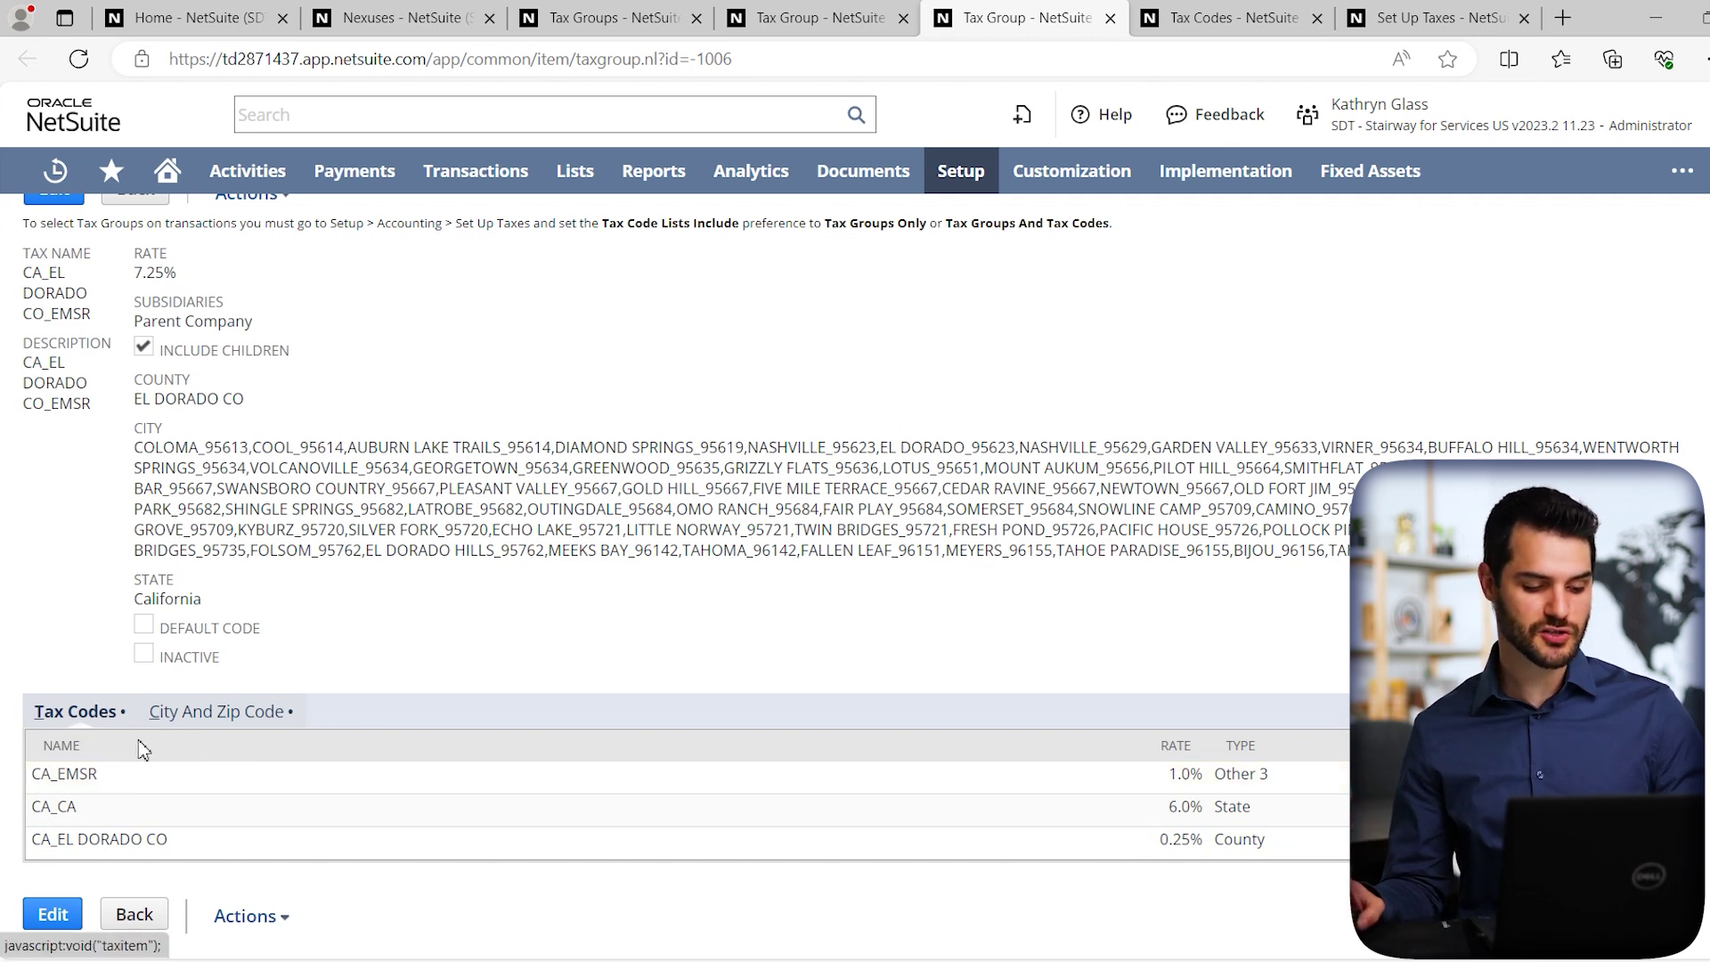
click(229, 724)
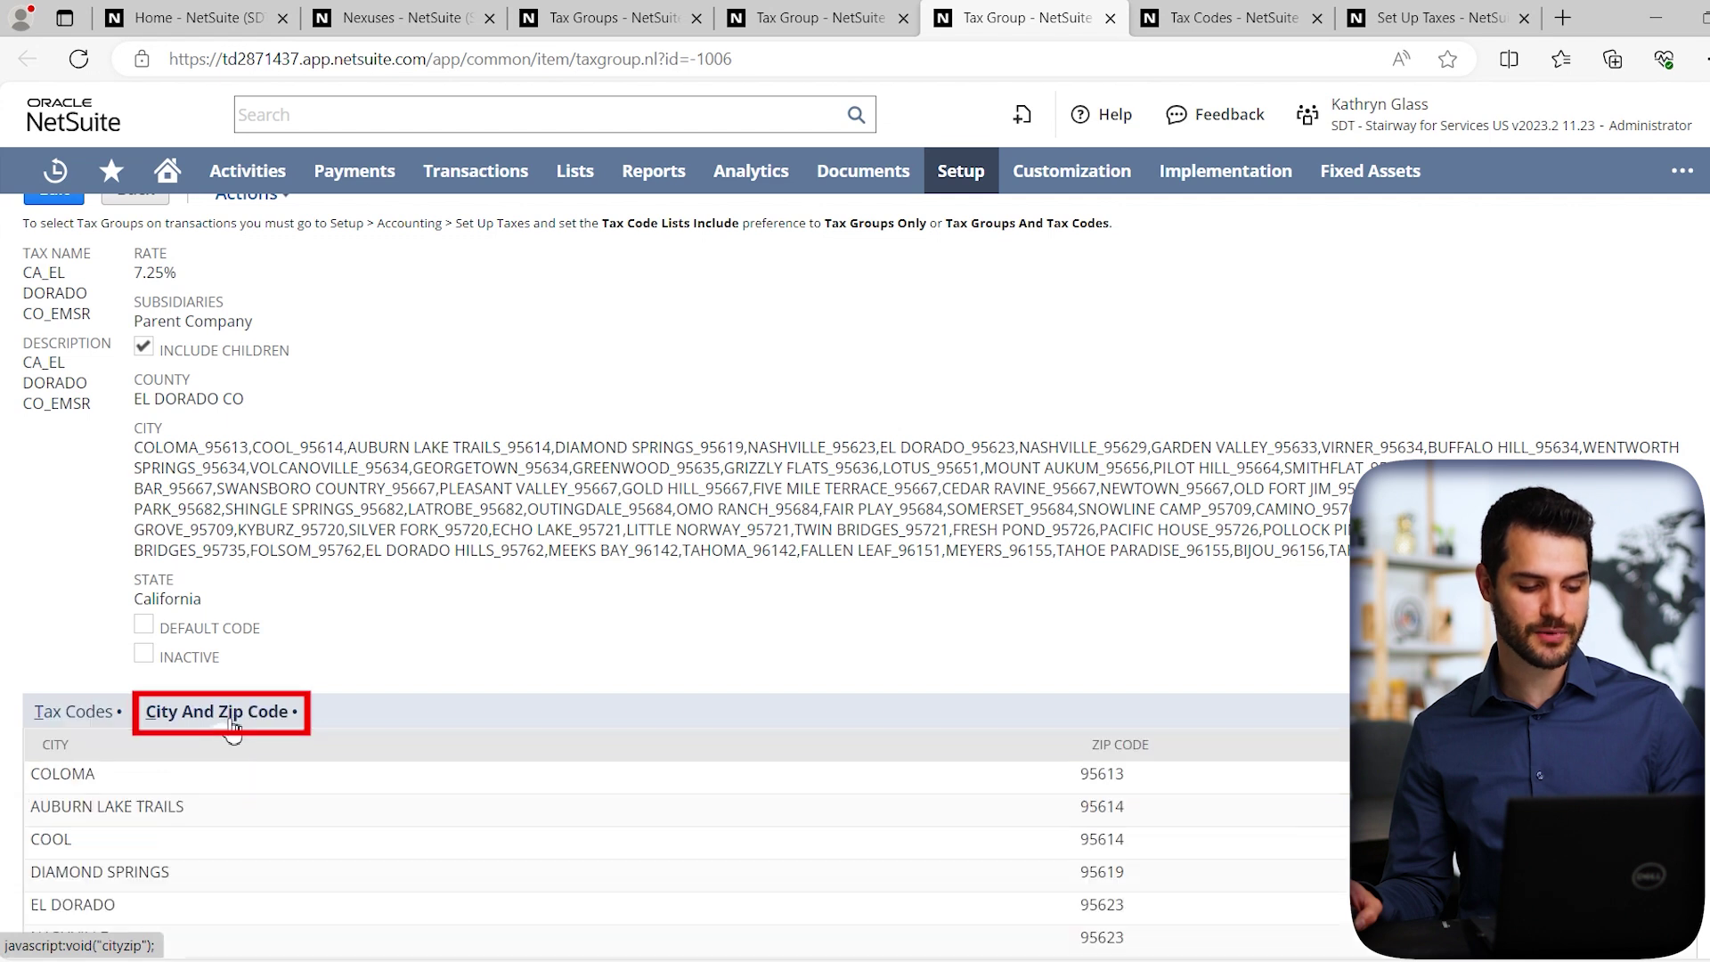
scroll(516, 675, down, 3)
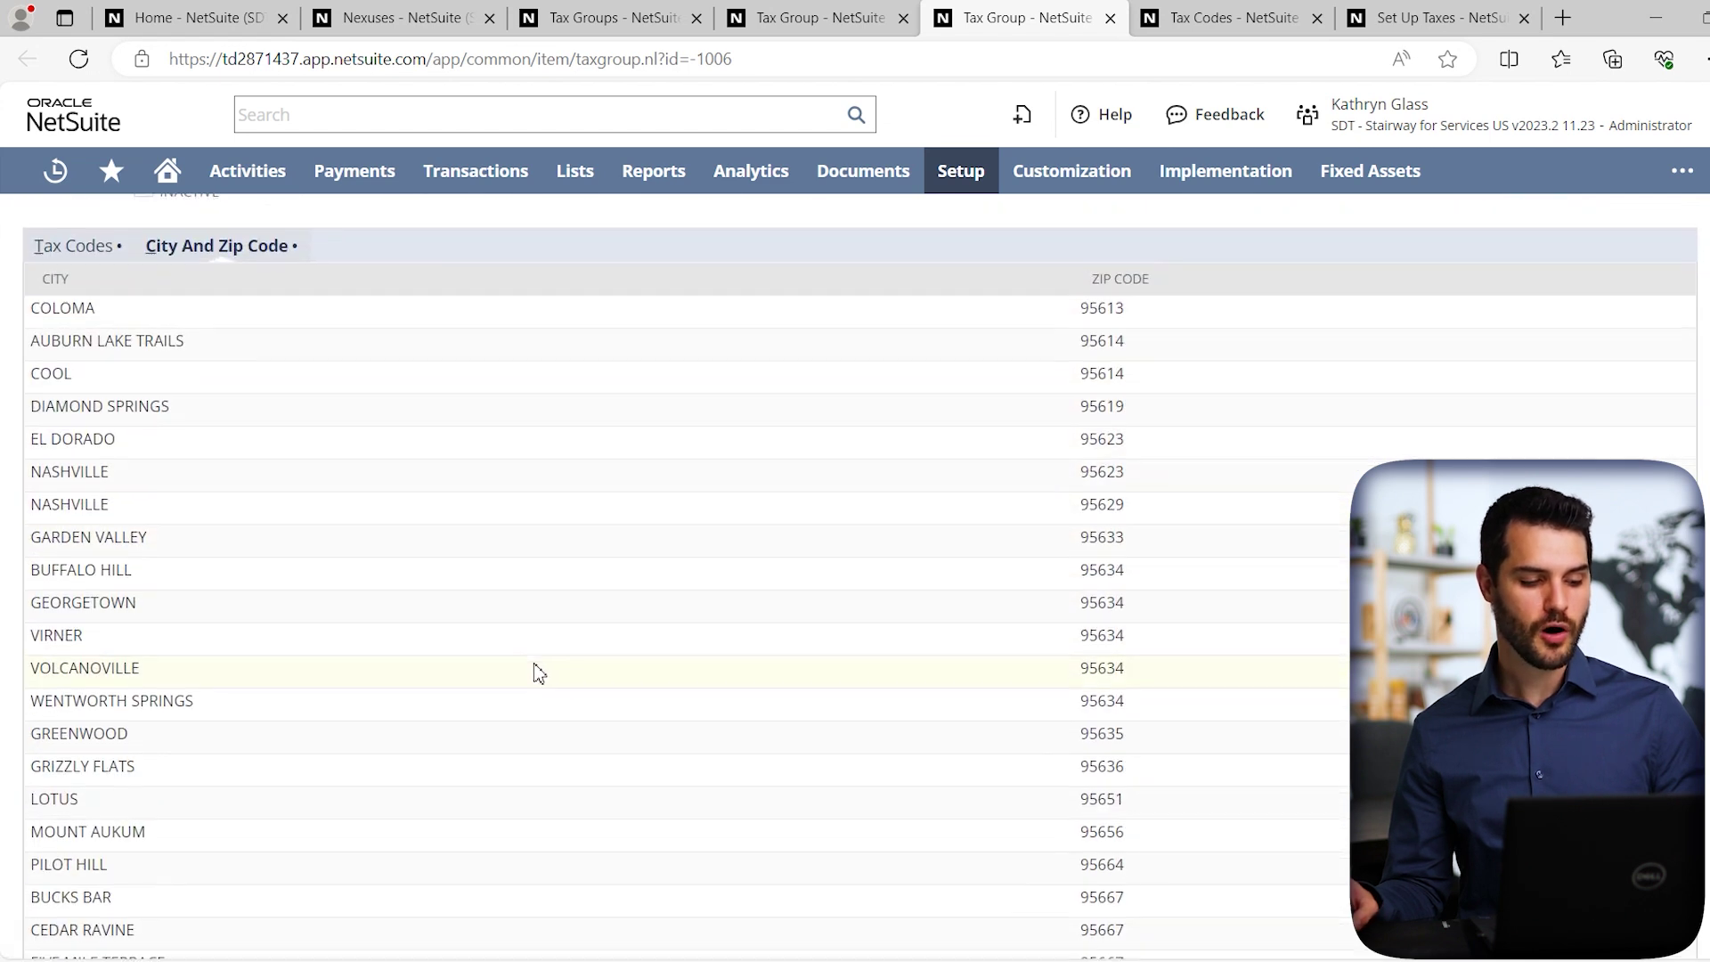
scroll(521, 675, down, 2)
scroll(536, 675, down, 1)
scroll(541, 675, down, 2)
scroll(541, 678, down, 2)
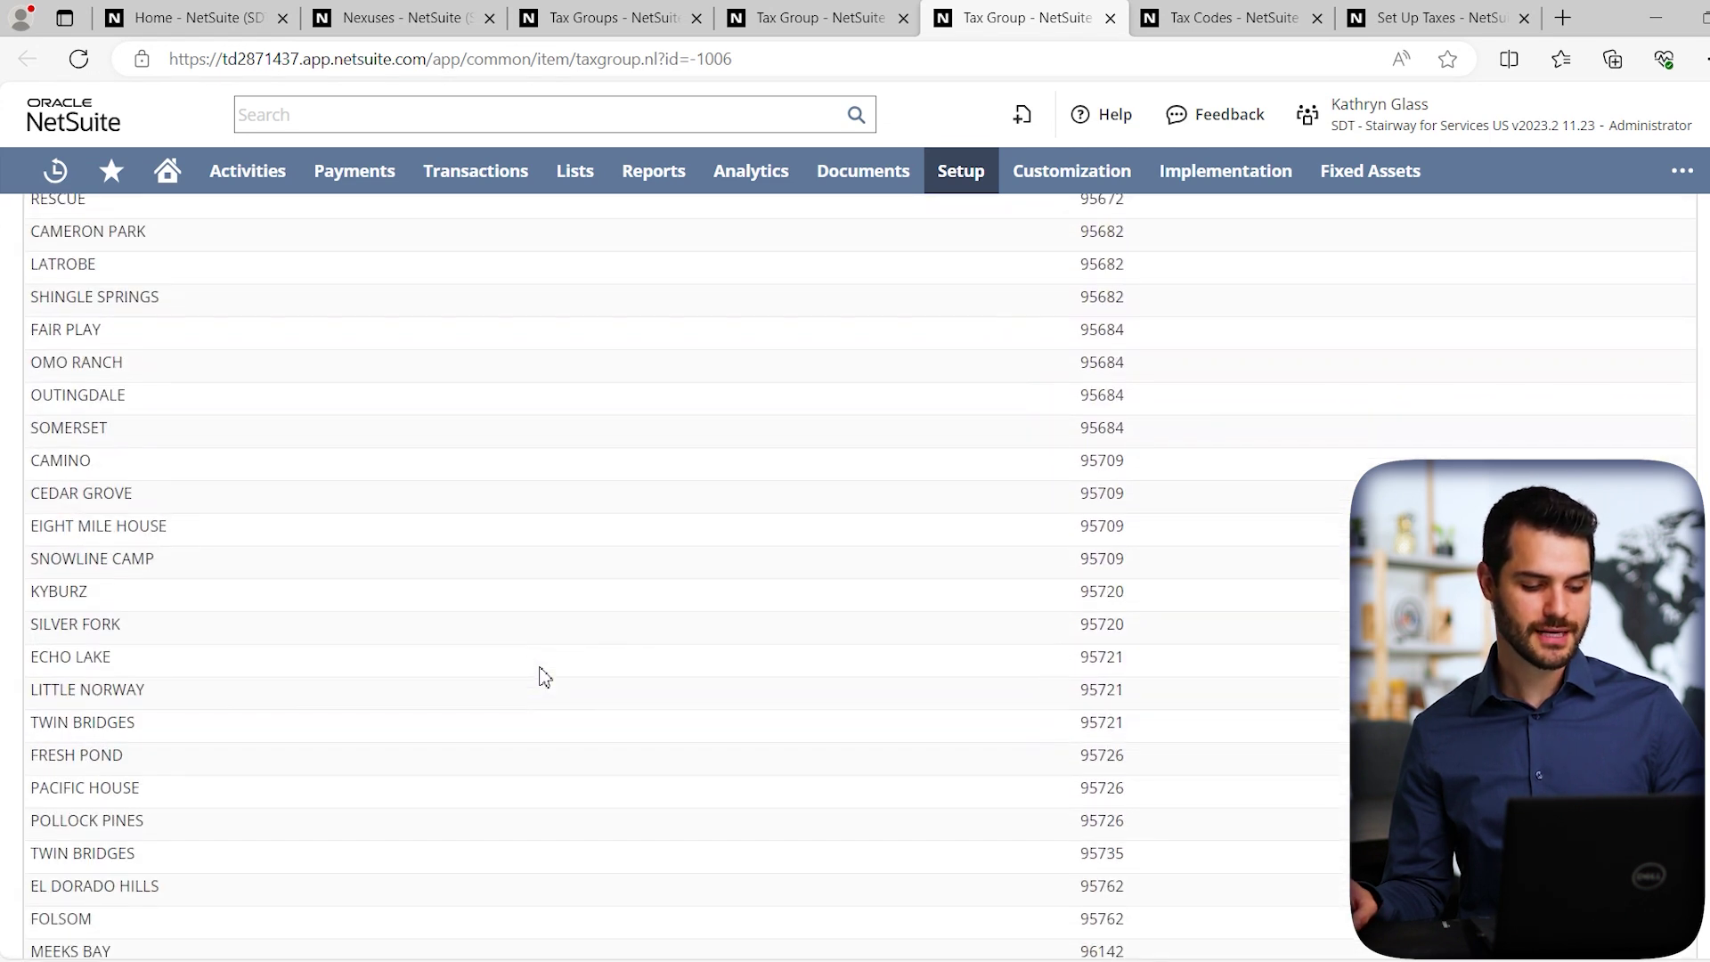
scroll(541, 675, up, 3)
scroll(542, 675, up, 5)
scroll(548, 678, up, 3)
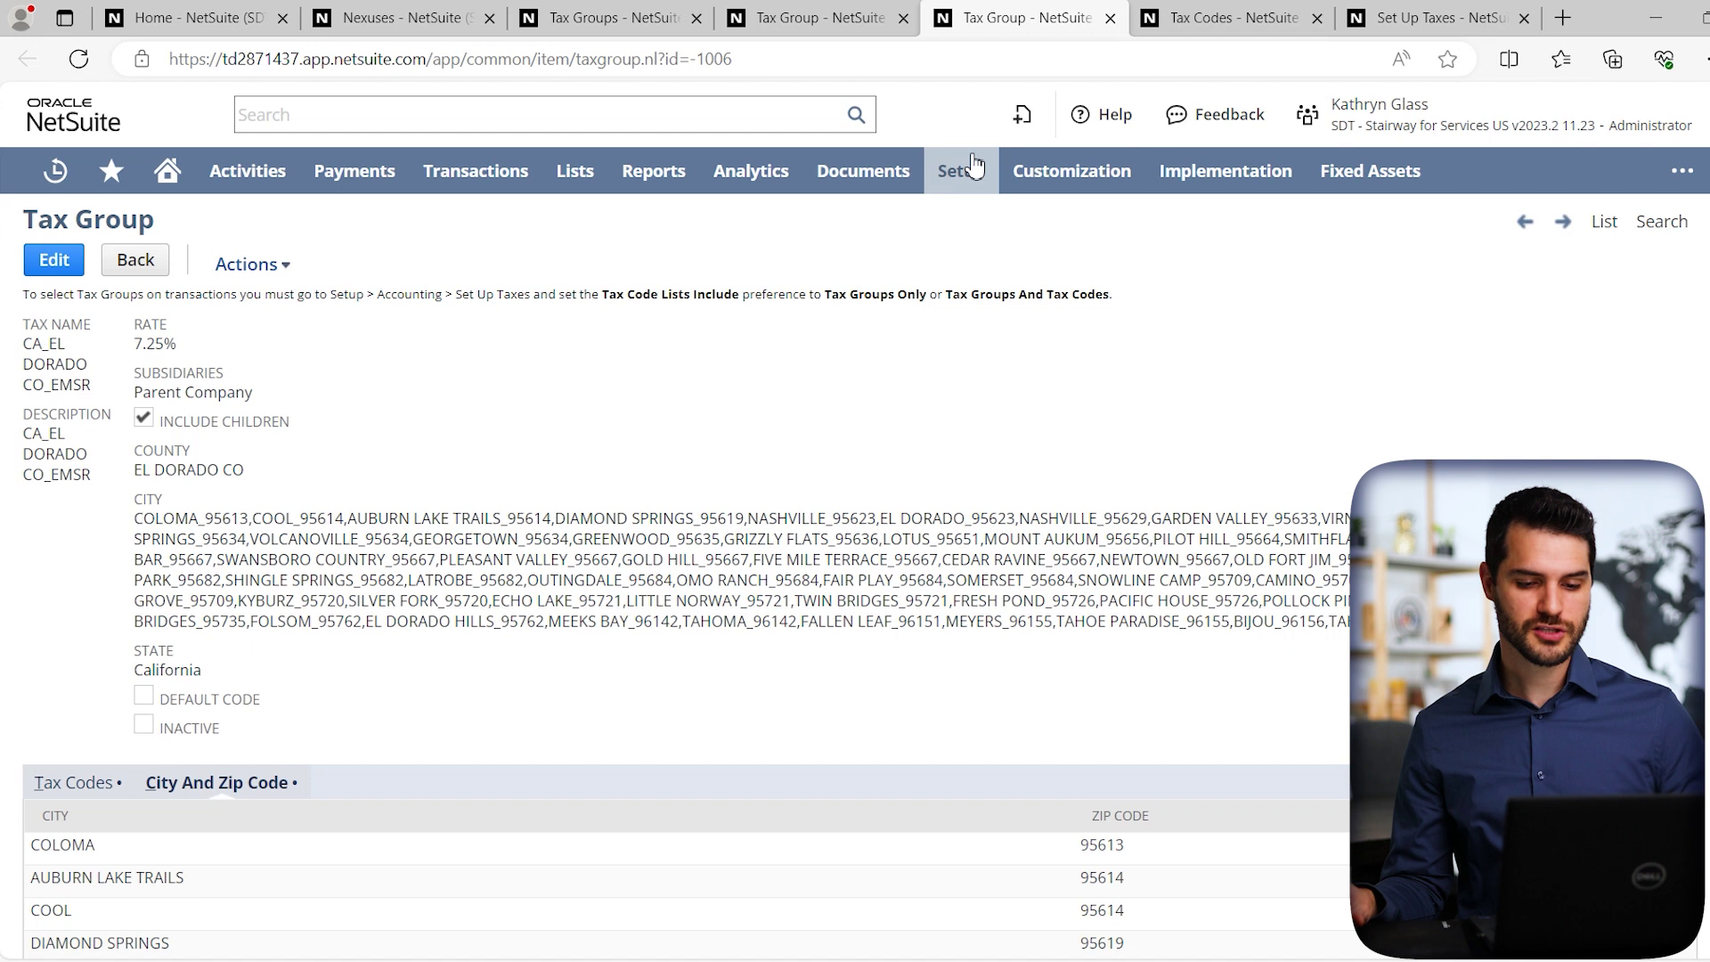
click(1211, 18)
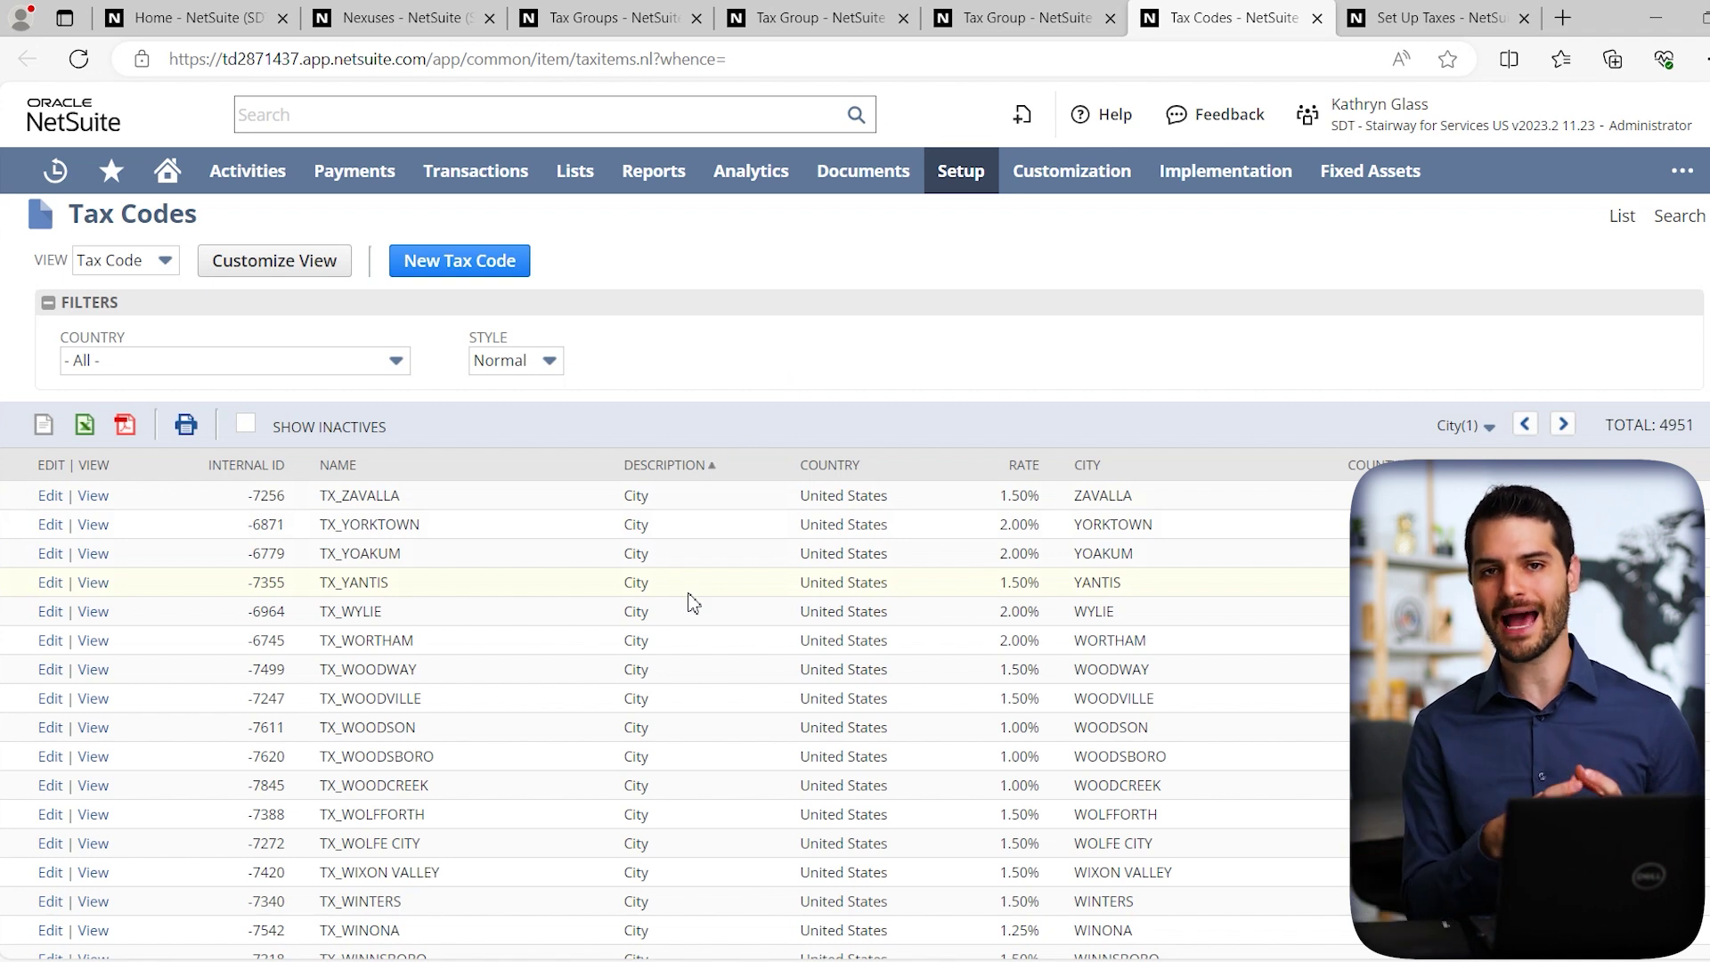
click(397, 18)
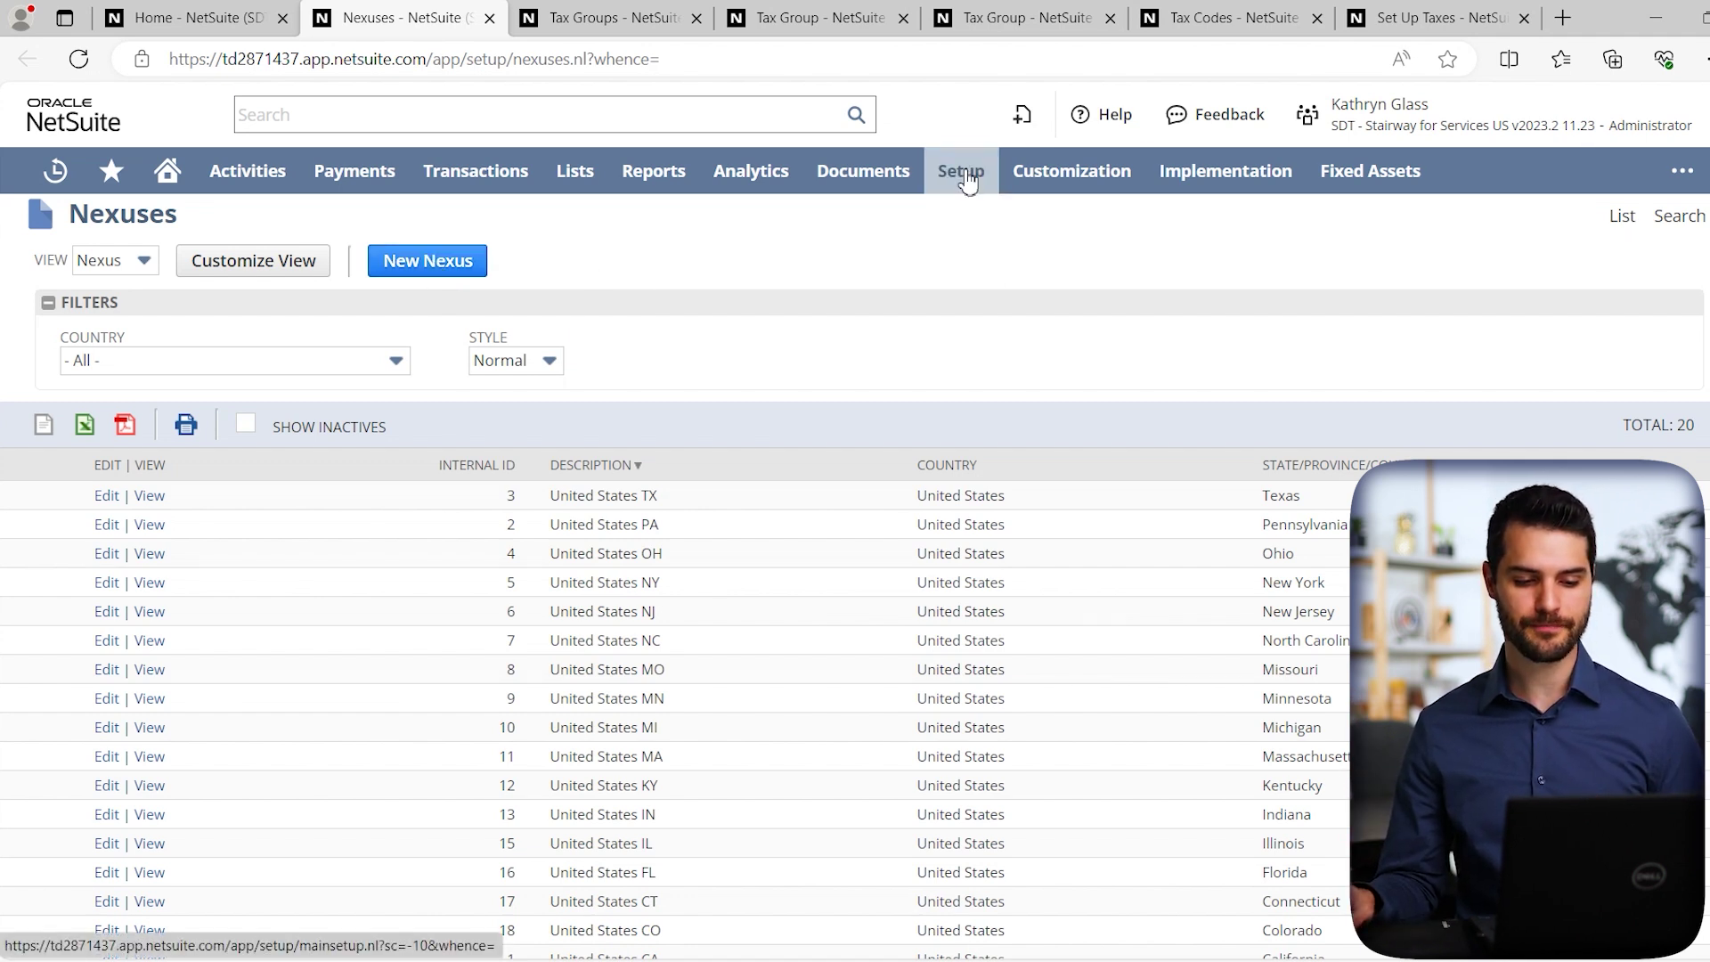
mouse_move(1316, 293)
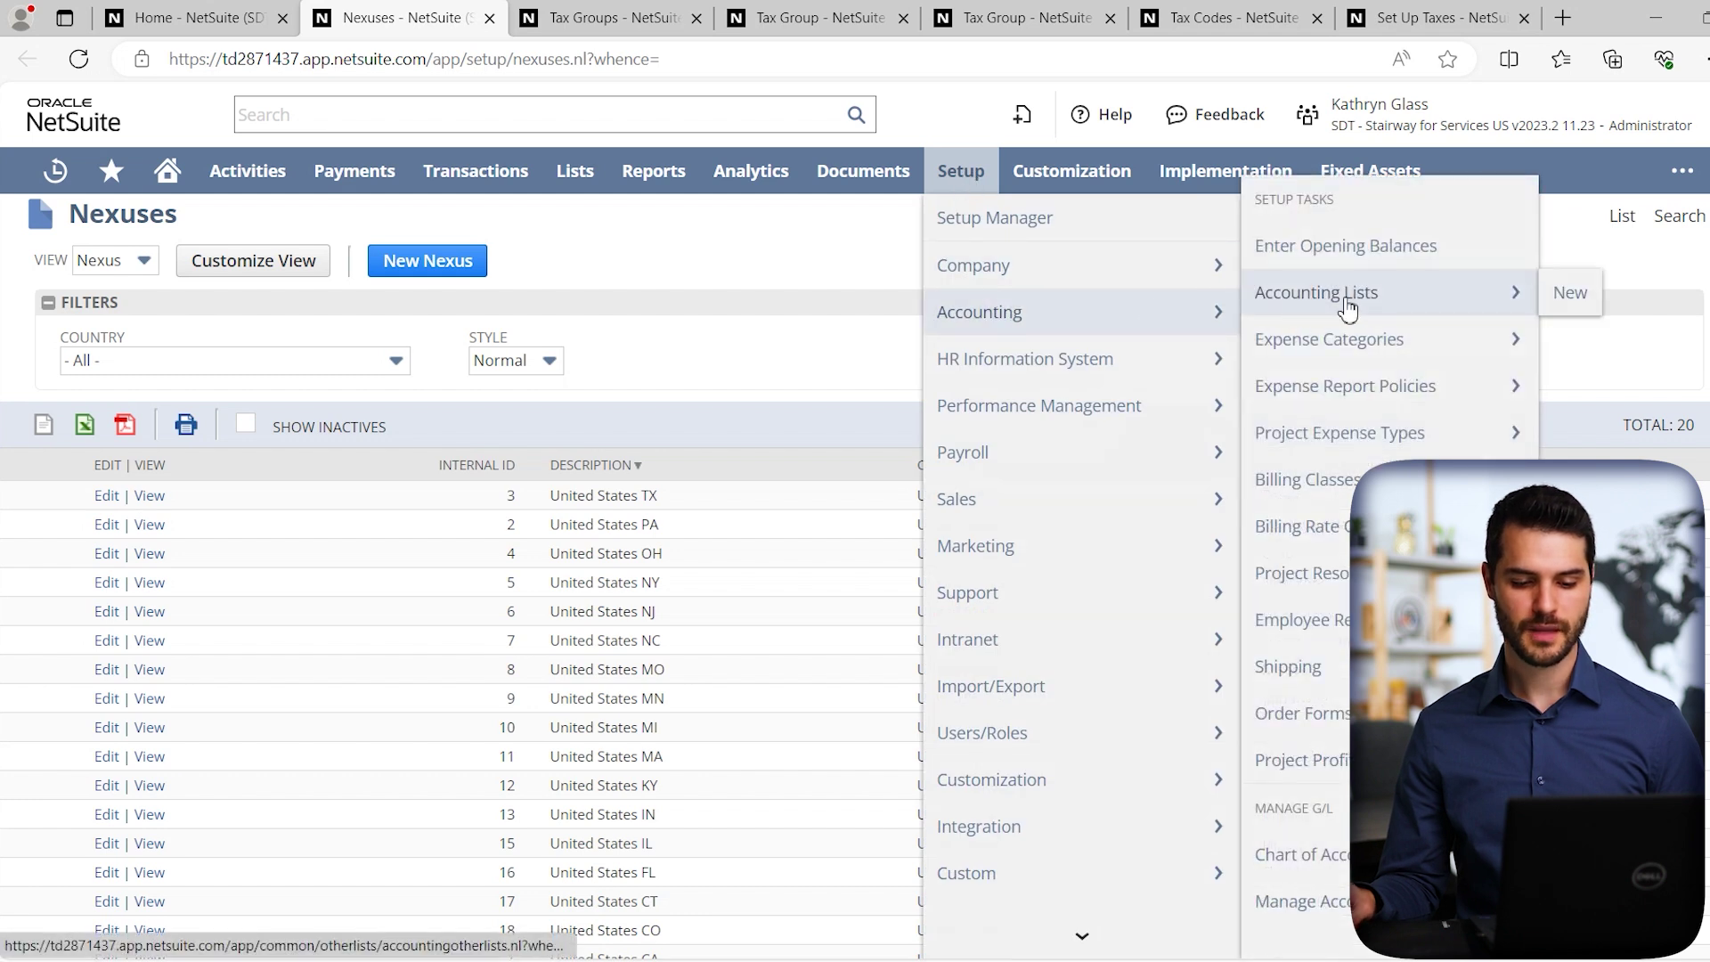
scroll(1346, 309, down, 5)
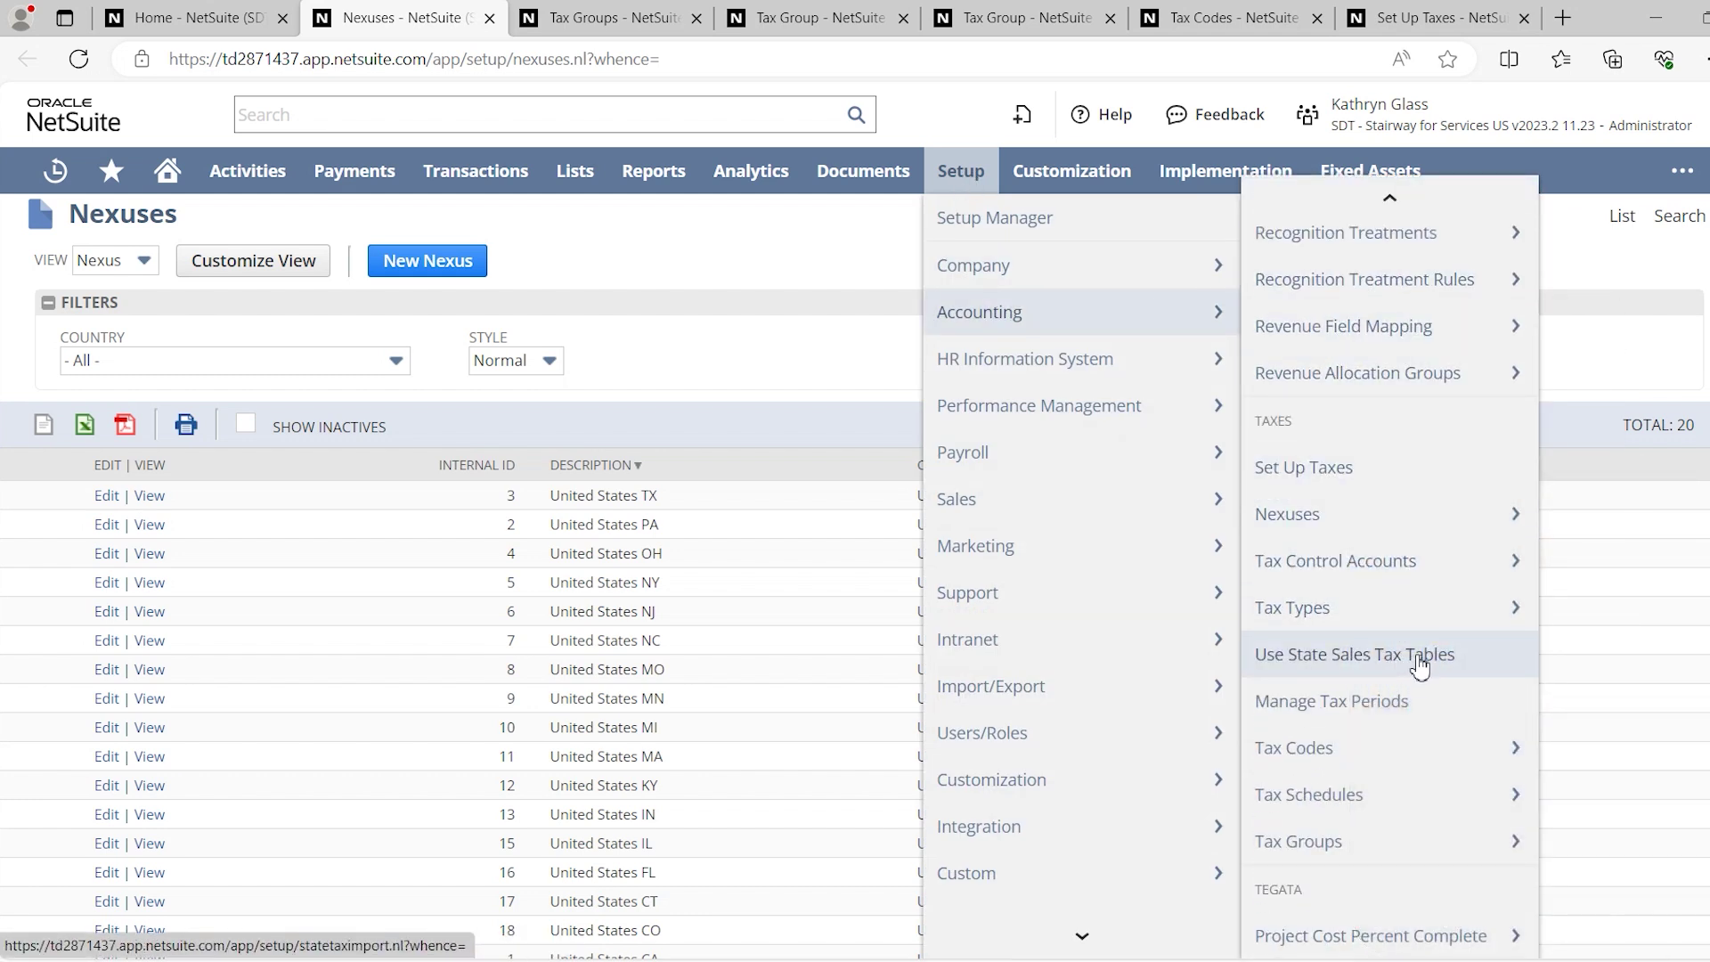
Start a State Sales Tax Import for AK using Tax Agency AK and Sales Taxes Payable AK
click(1455, 660)
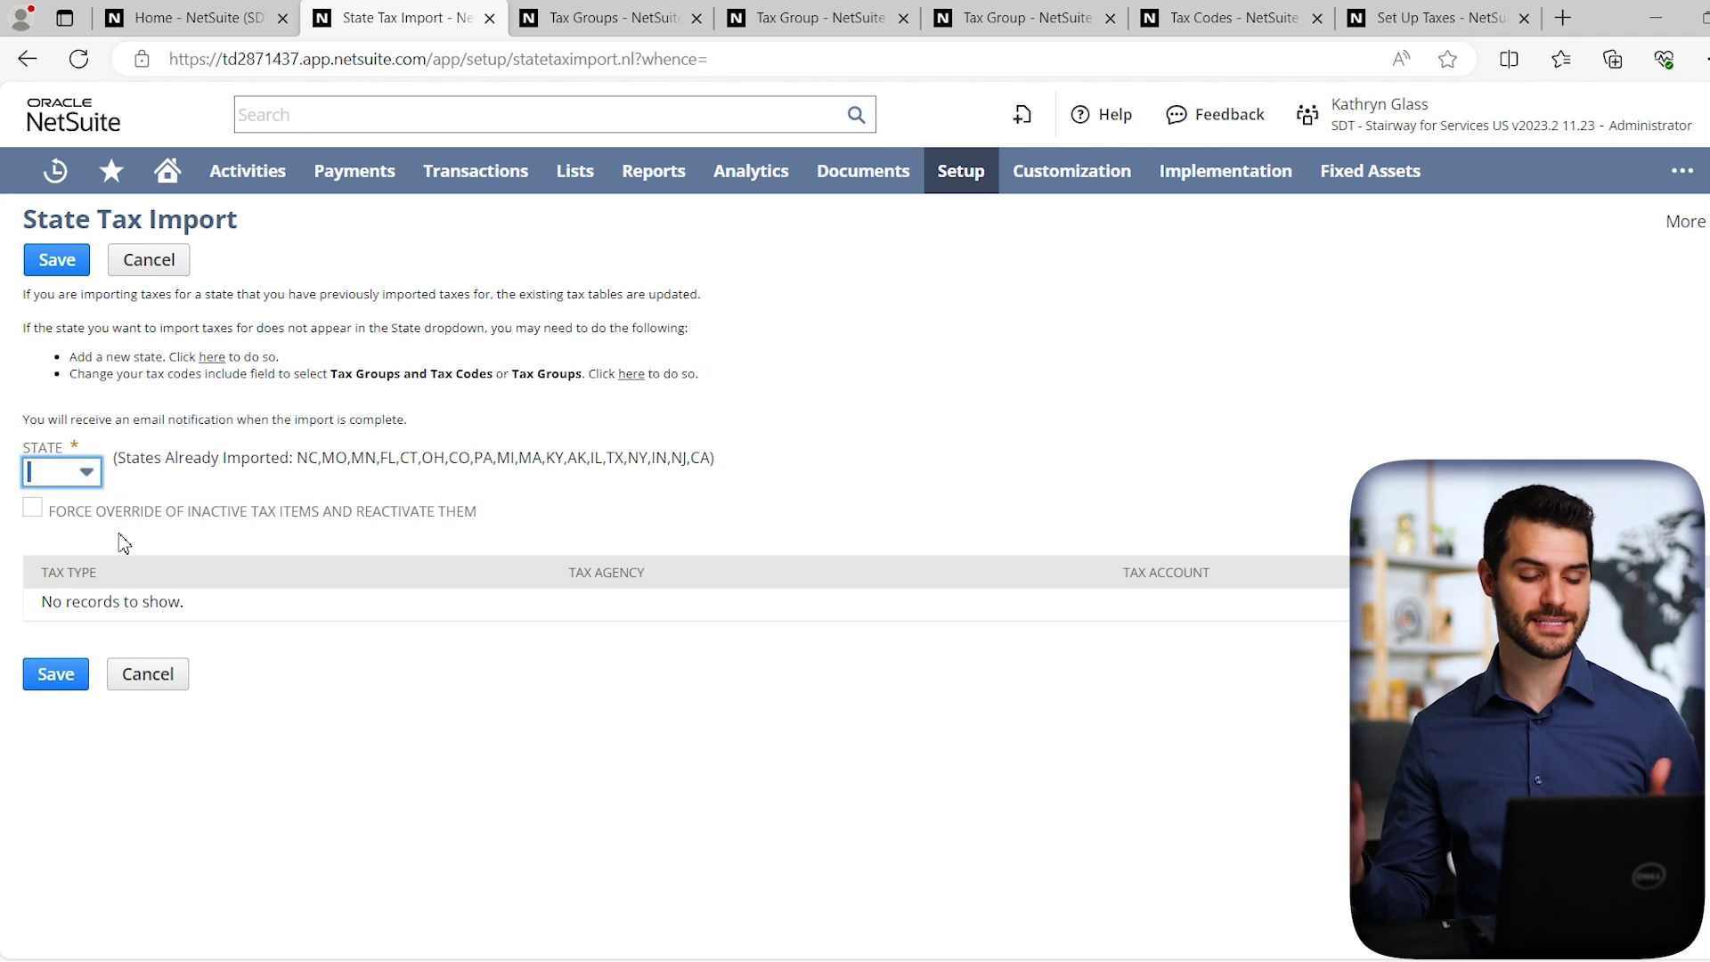
click(90, 478)
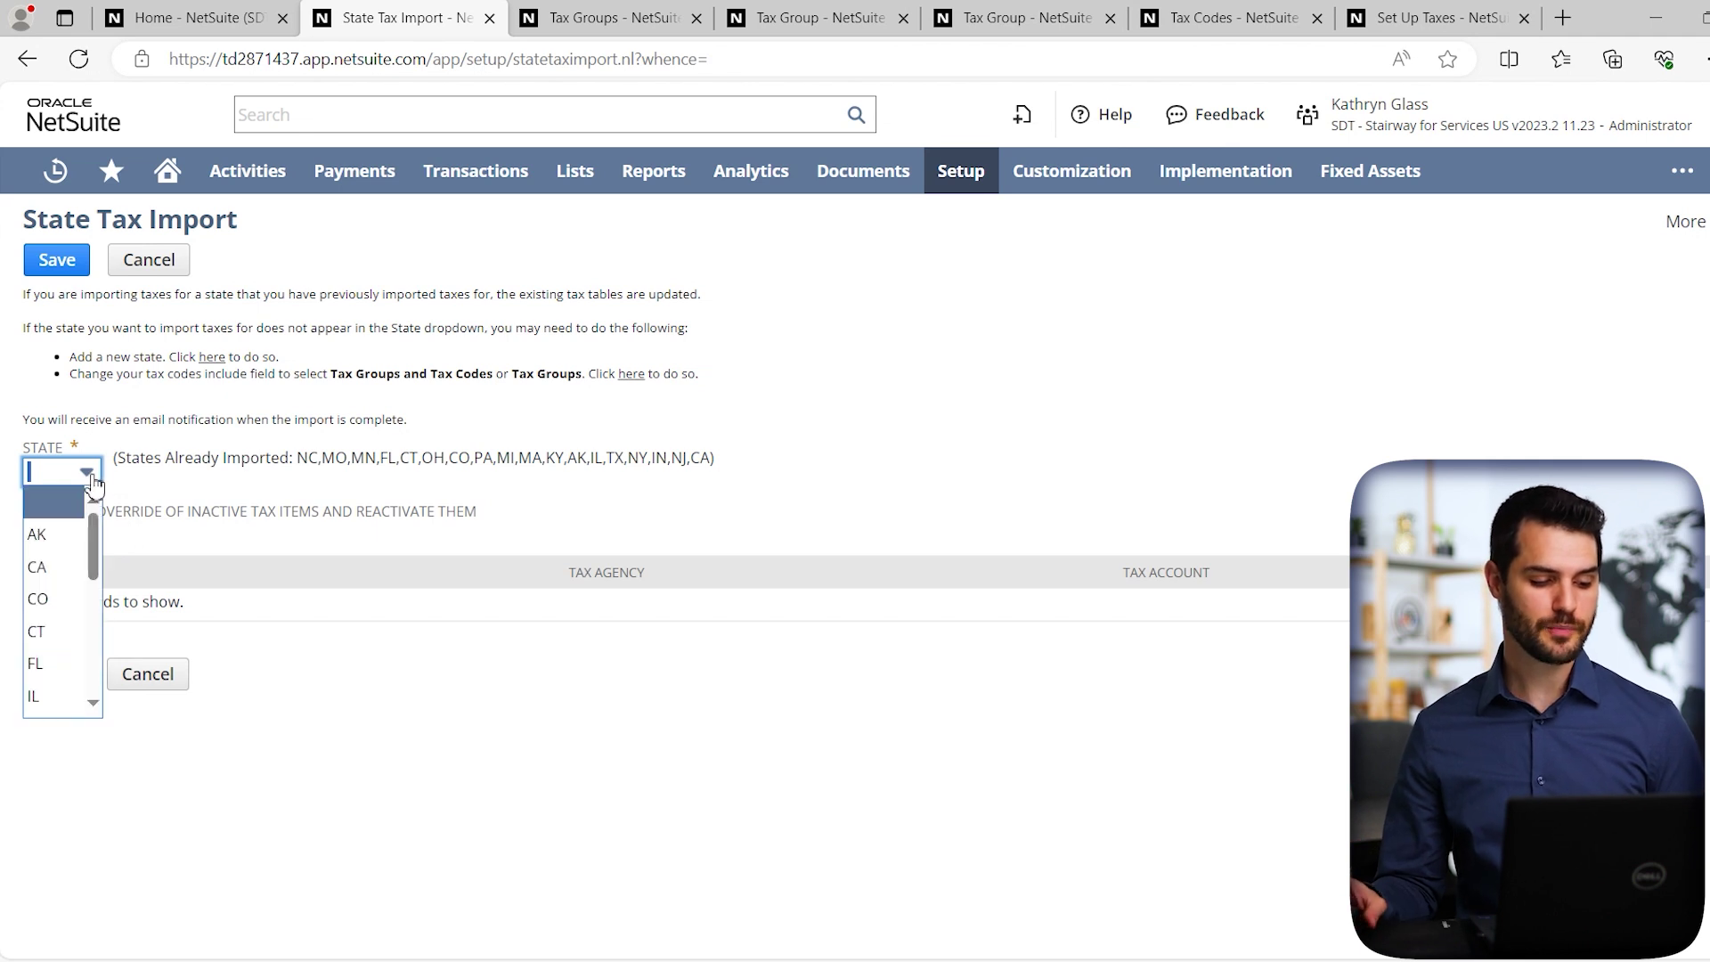
click(59, 539)
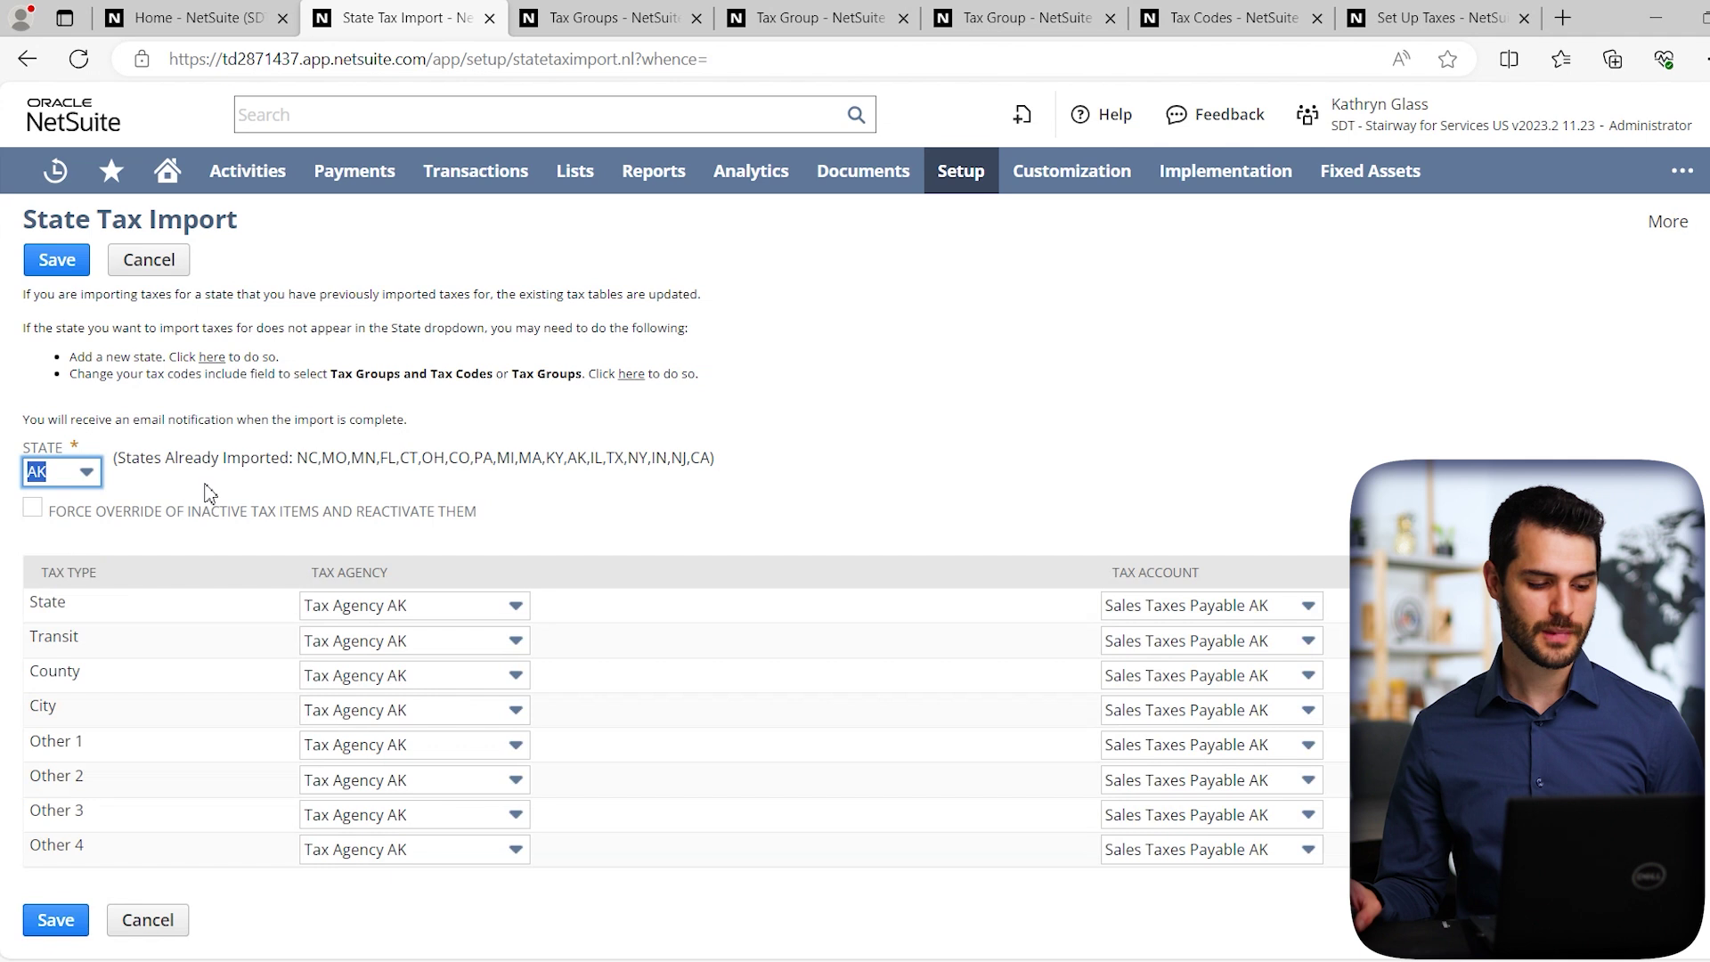
click(657, 531)
scroll(646, 528, down, 1)
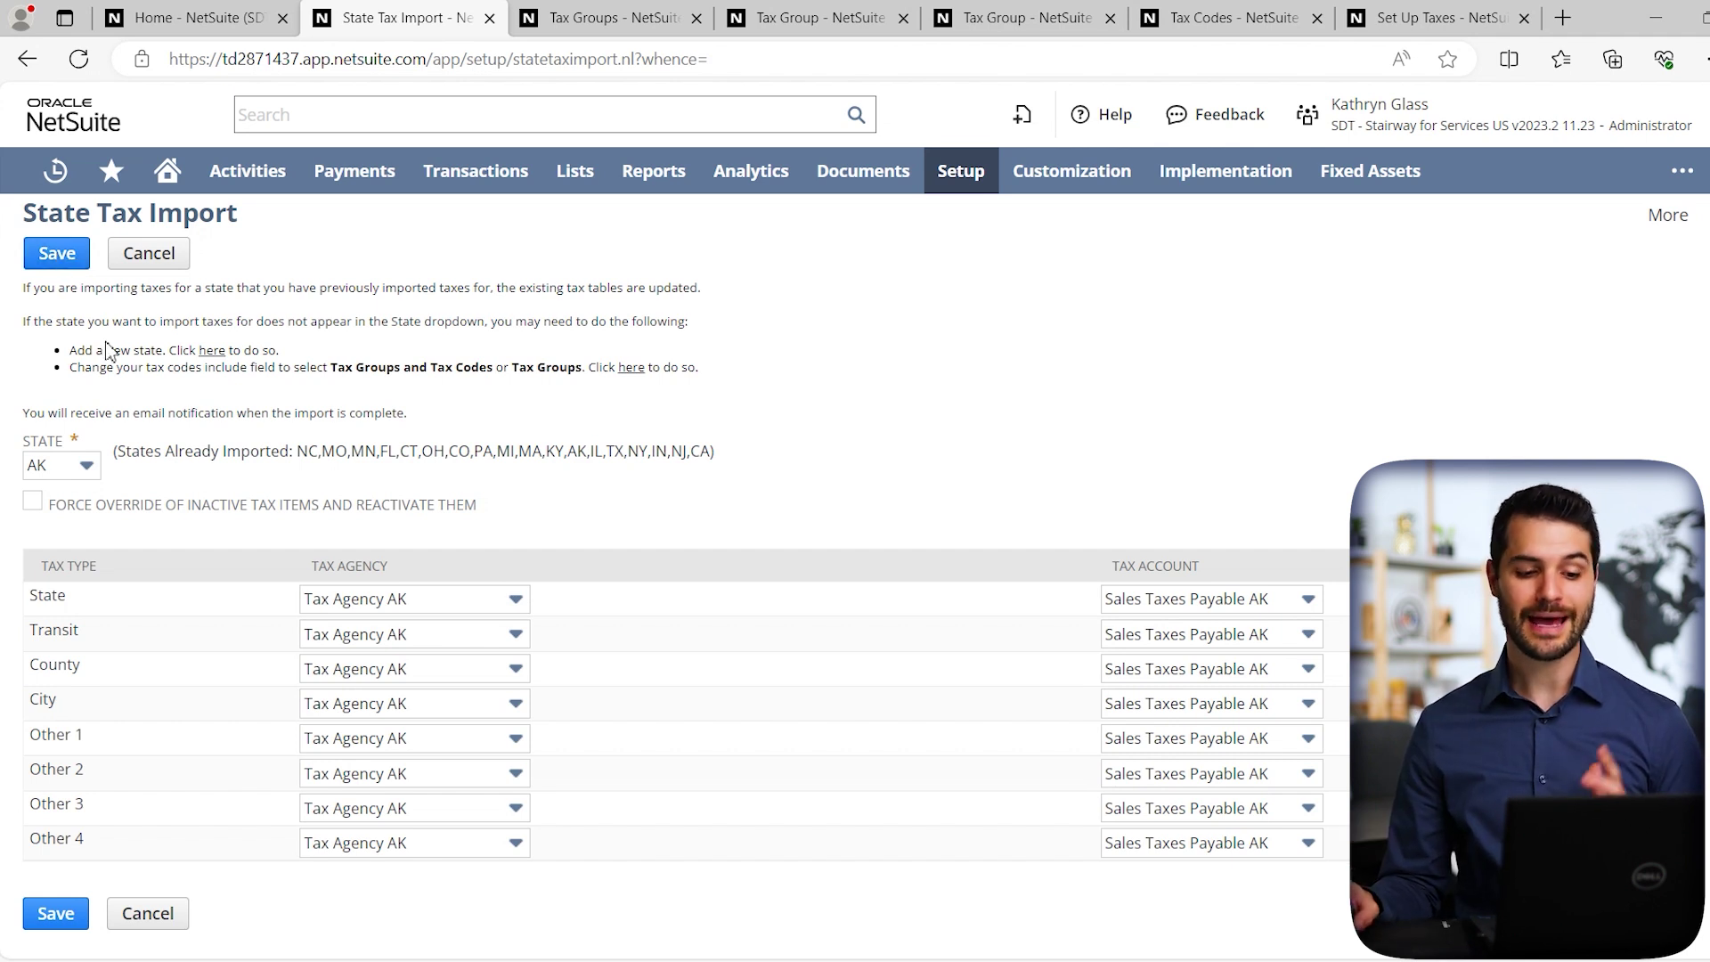
mouse_move(959, 171)
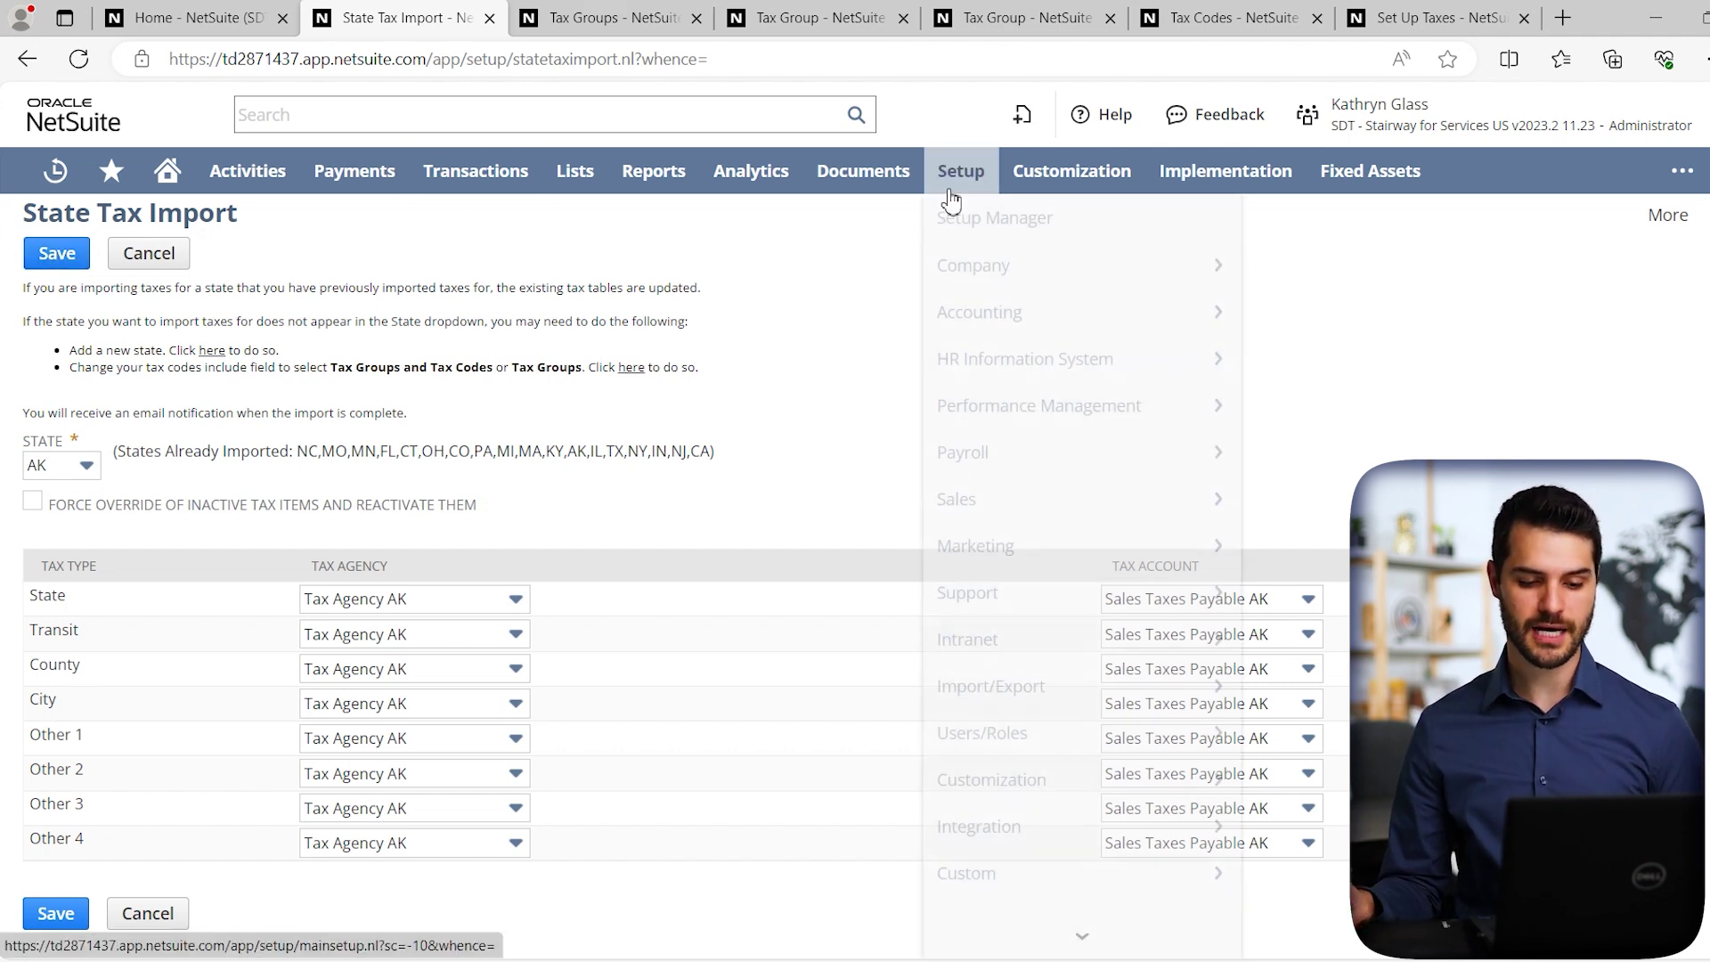
scroll(1404, 420, down, 5)
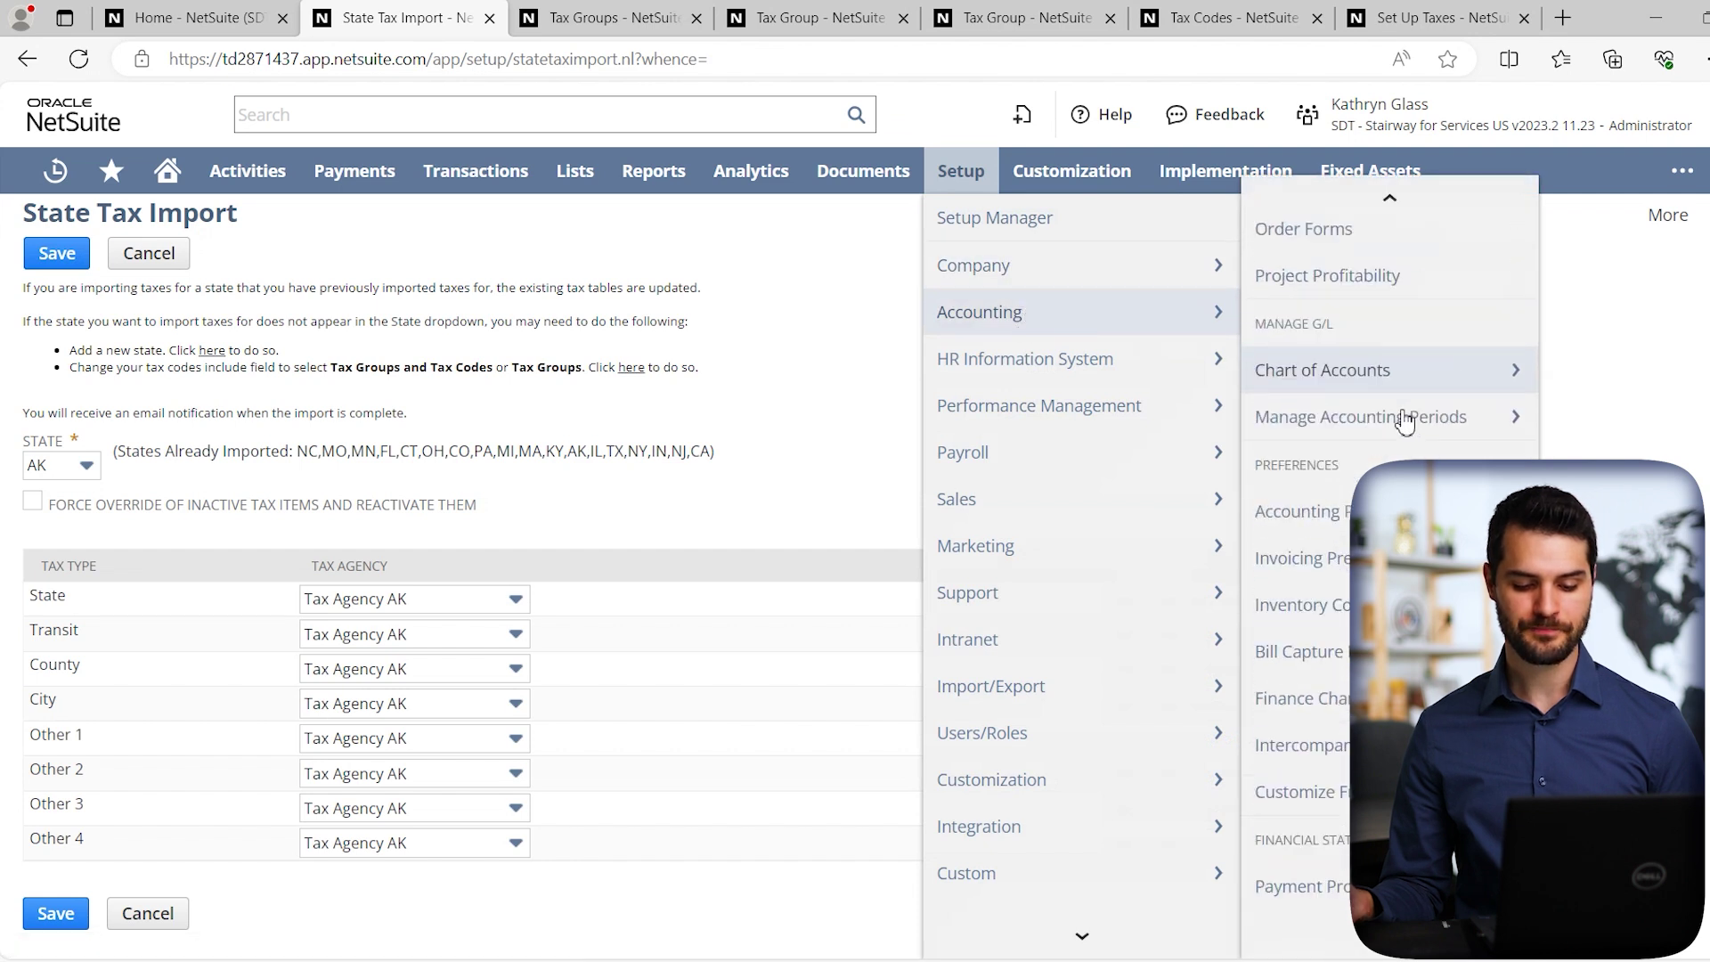
scroll(1403, 425, down, 5)
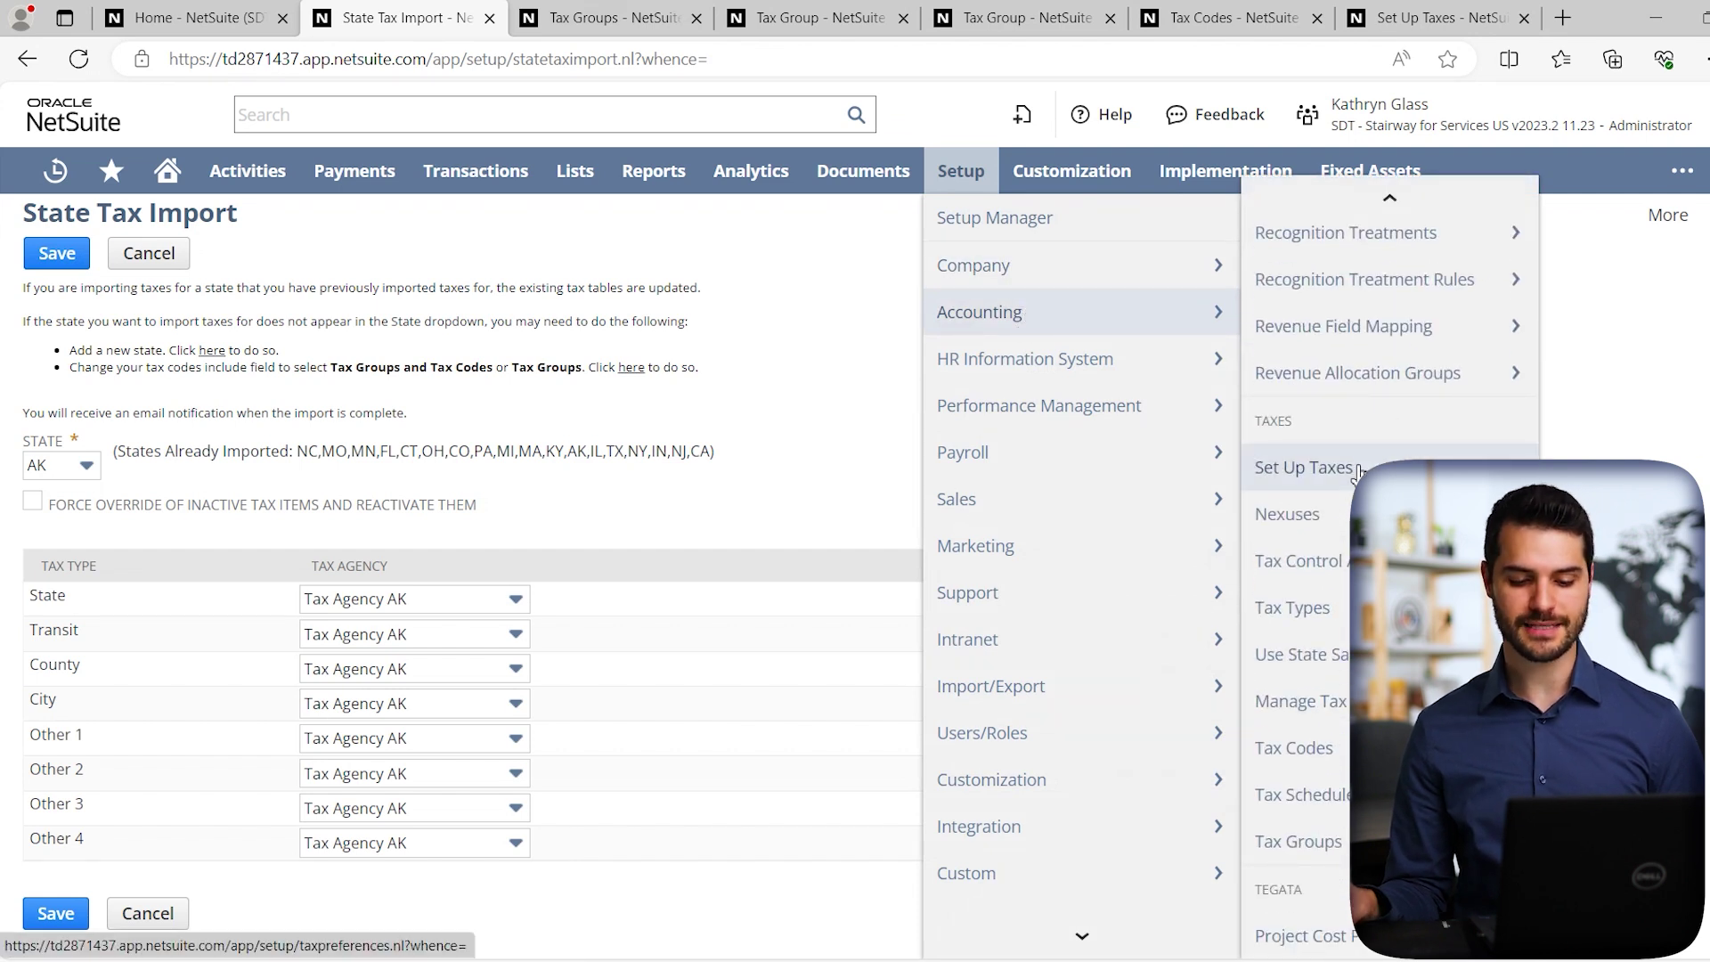
Review each state's tax agency and home tax code for the United States nexus, then return to Tax Codes
click(1357, 471)
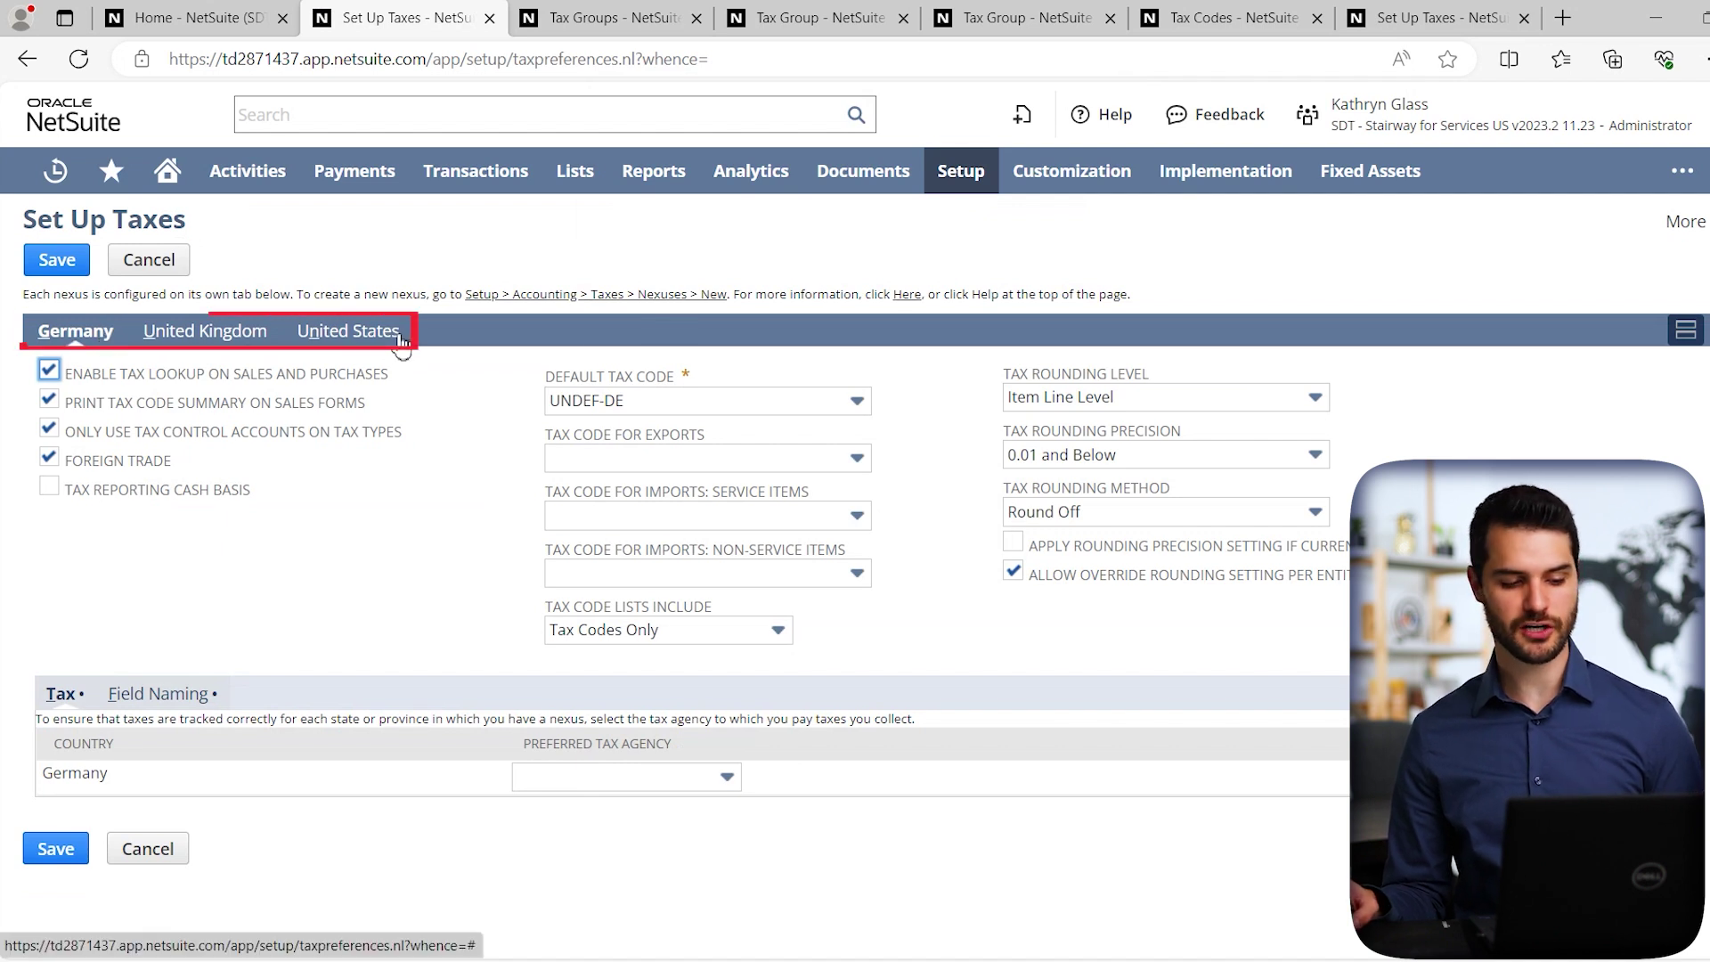
click(401, 350)
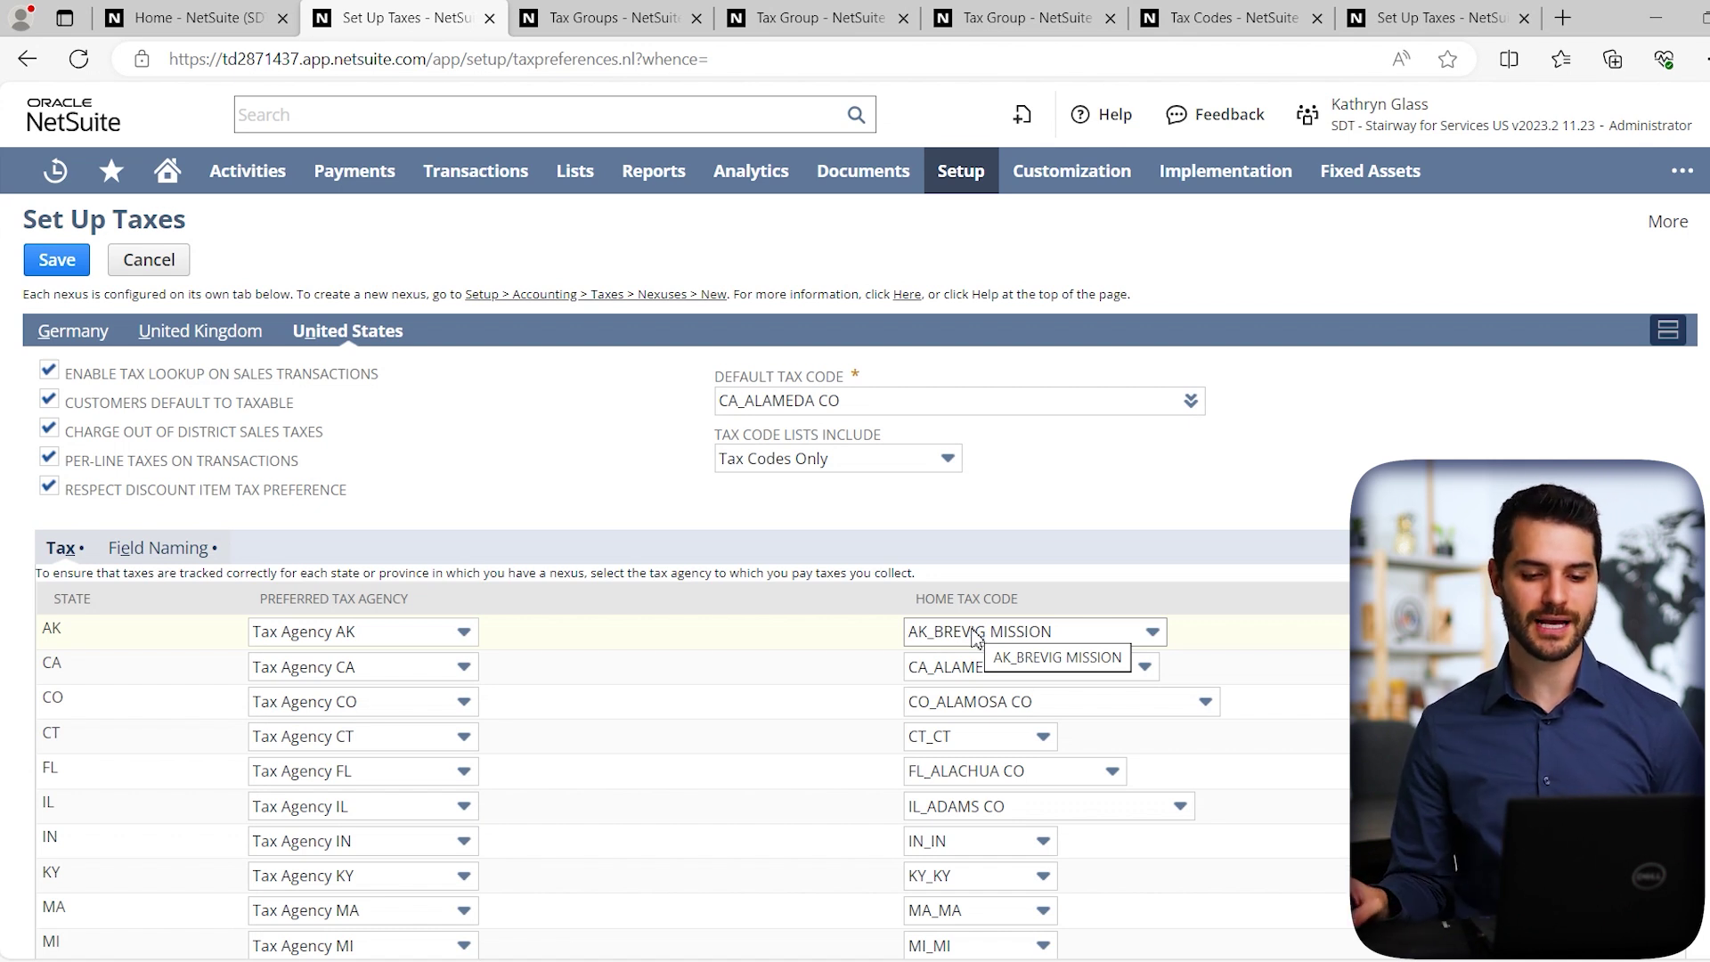
click(1229, 18)
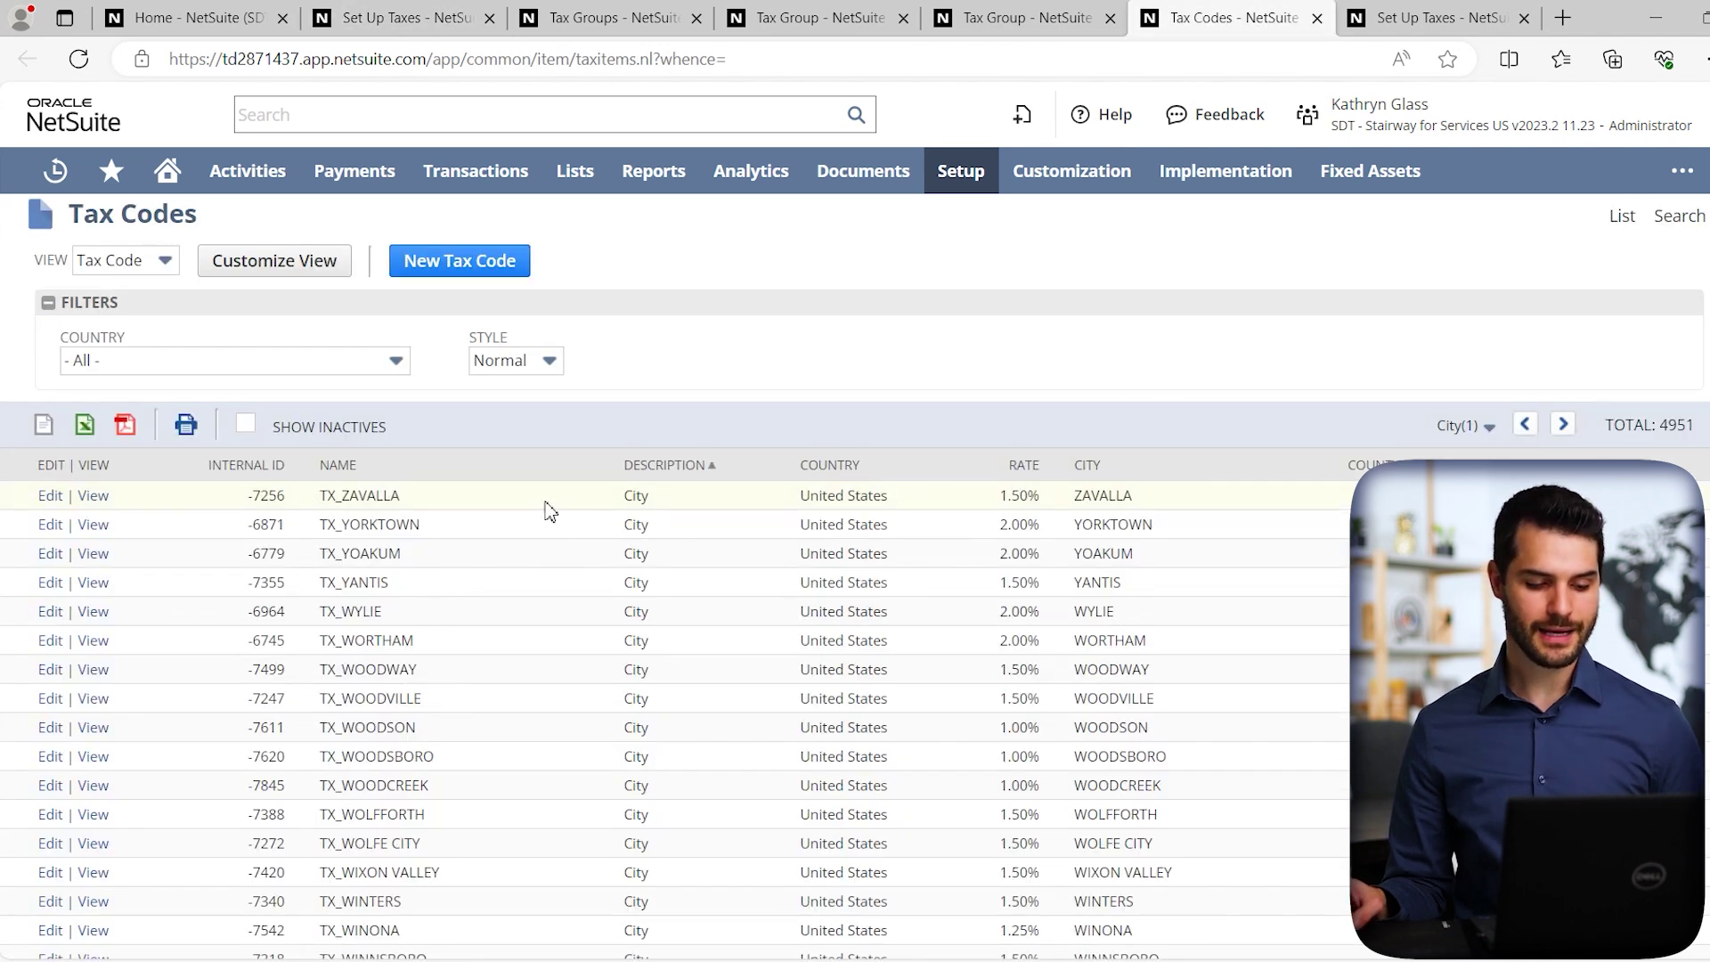
Jump to the Other 1(2) Texas tax codes and open TX_ENQV (0.50%) for editing in a new tab
click(1485, 424)
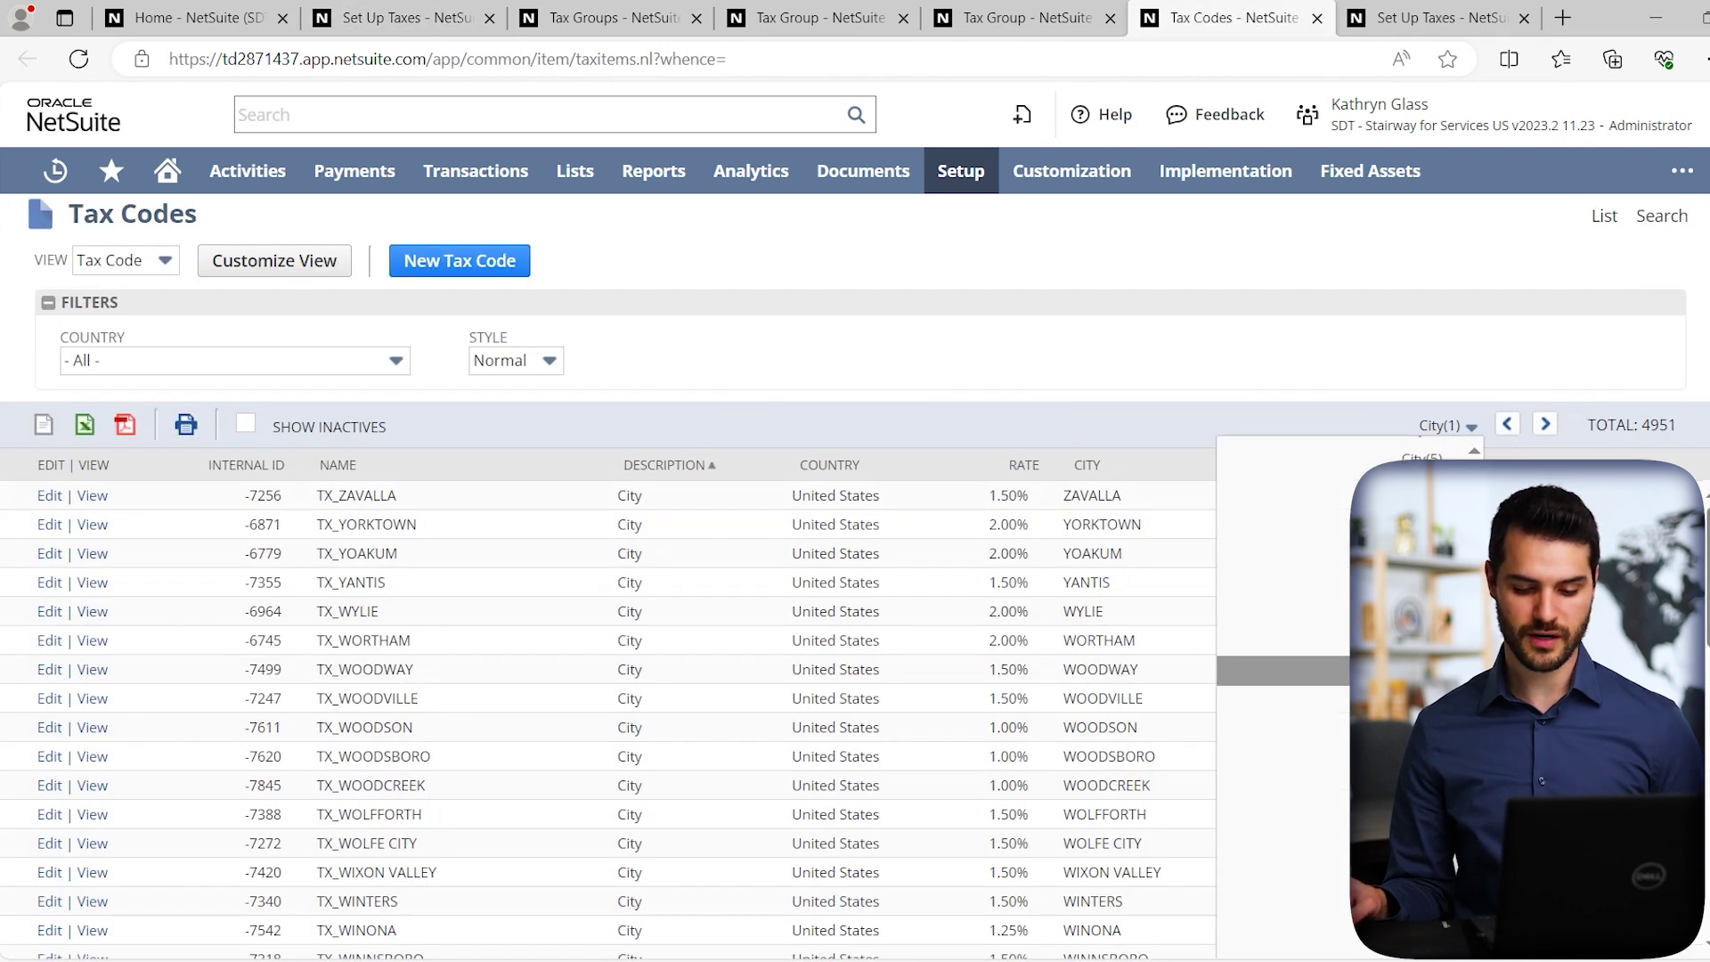
scroll(1283, 727, down, 1)
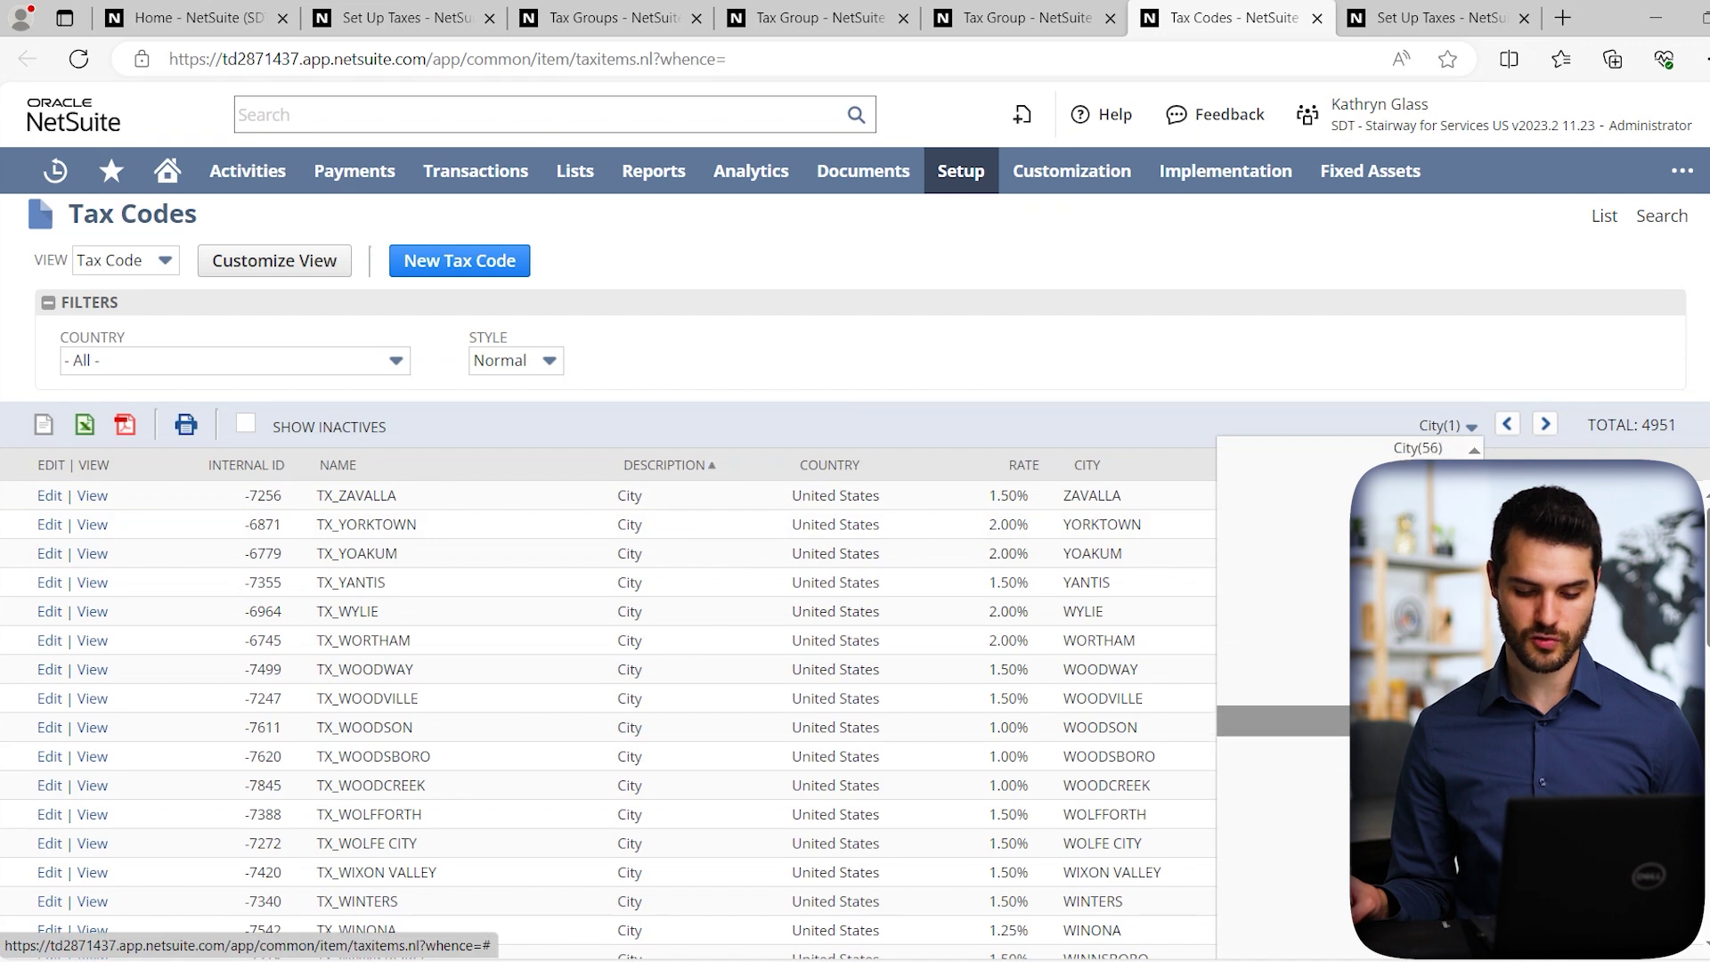
scroll(1283, 728, down, 3)
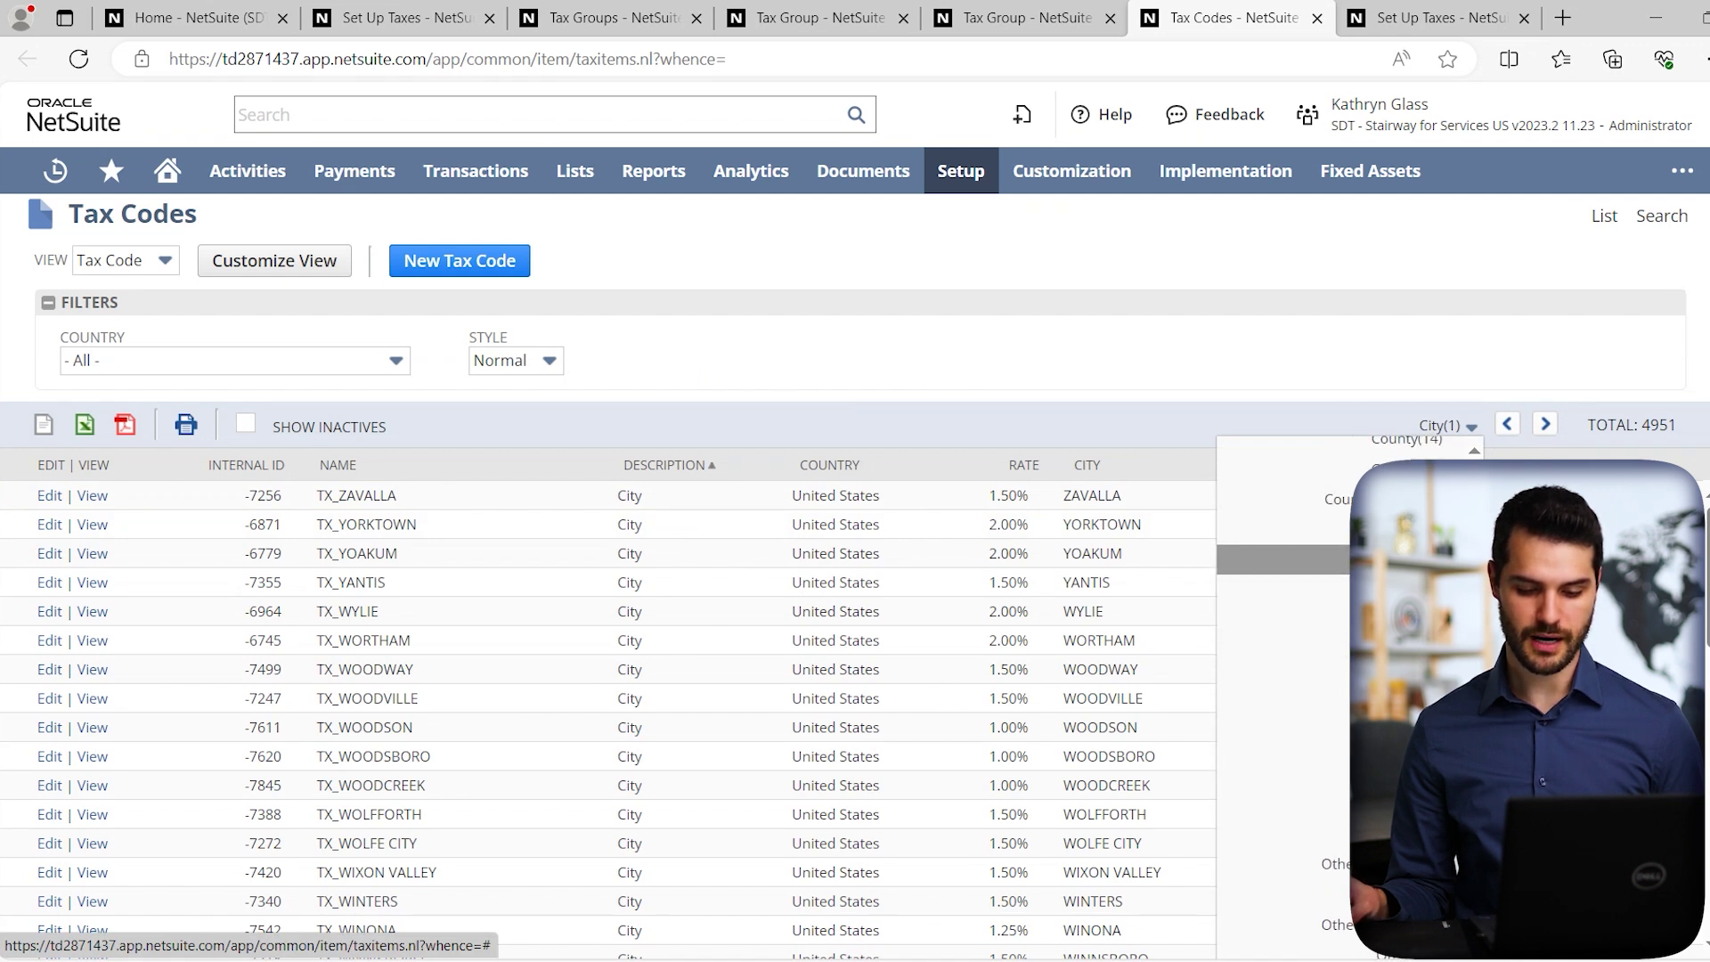
click(1283, 529)
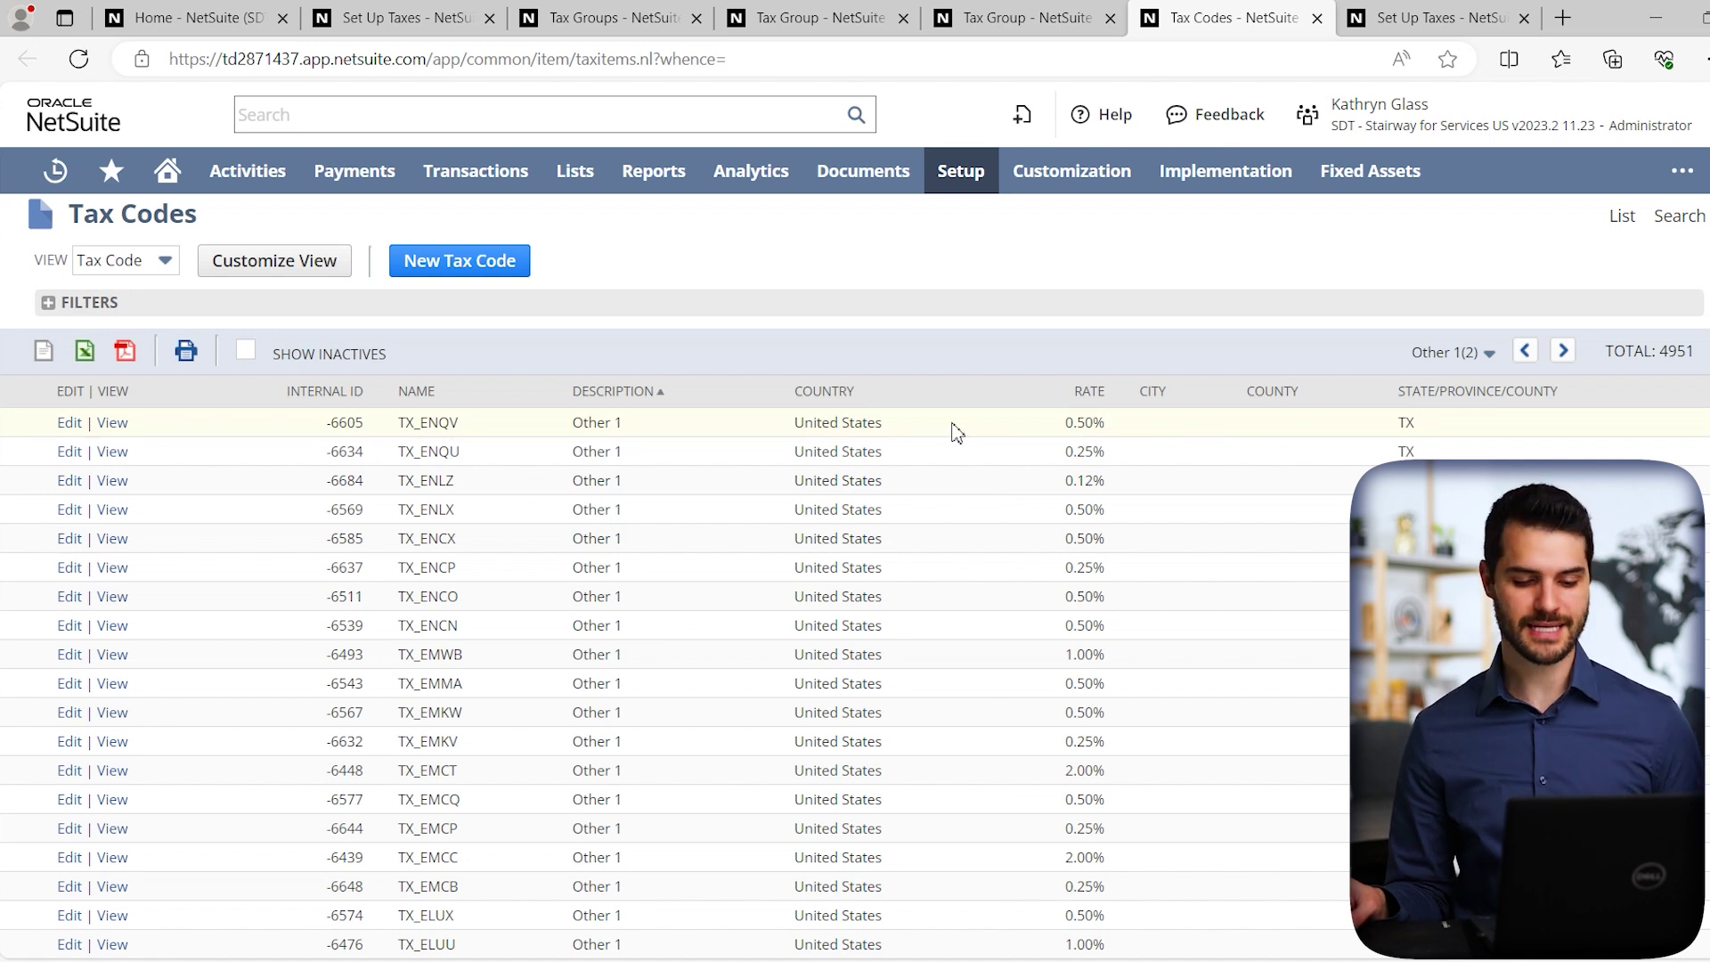
middle_click(70, 422)
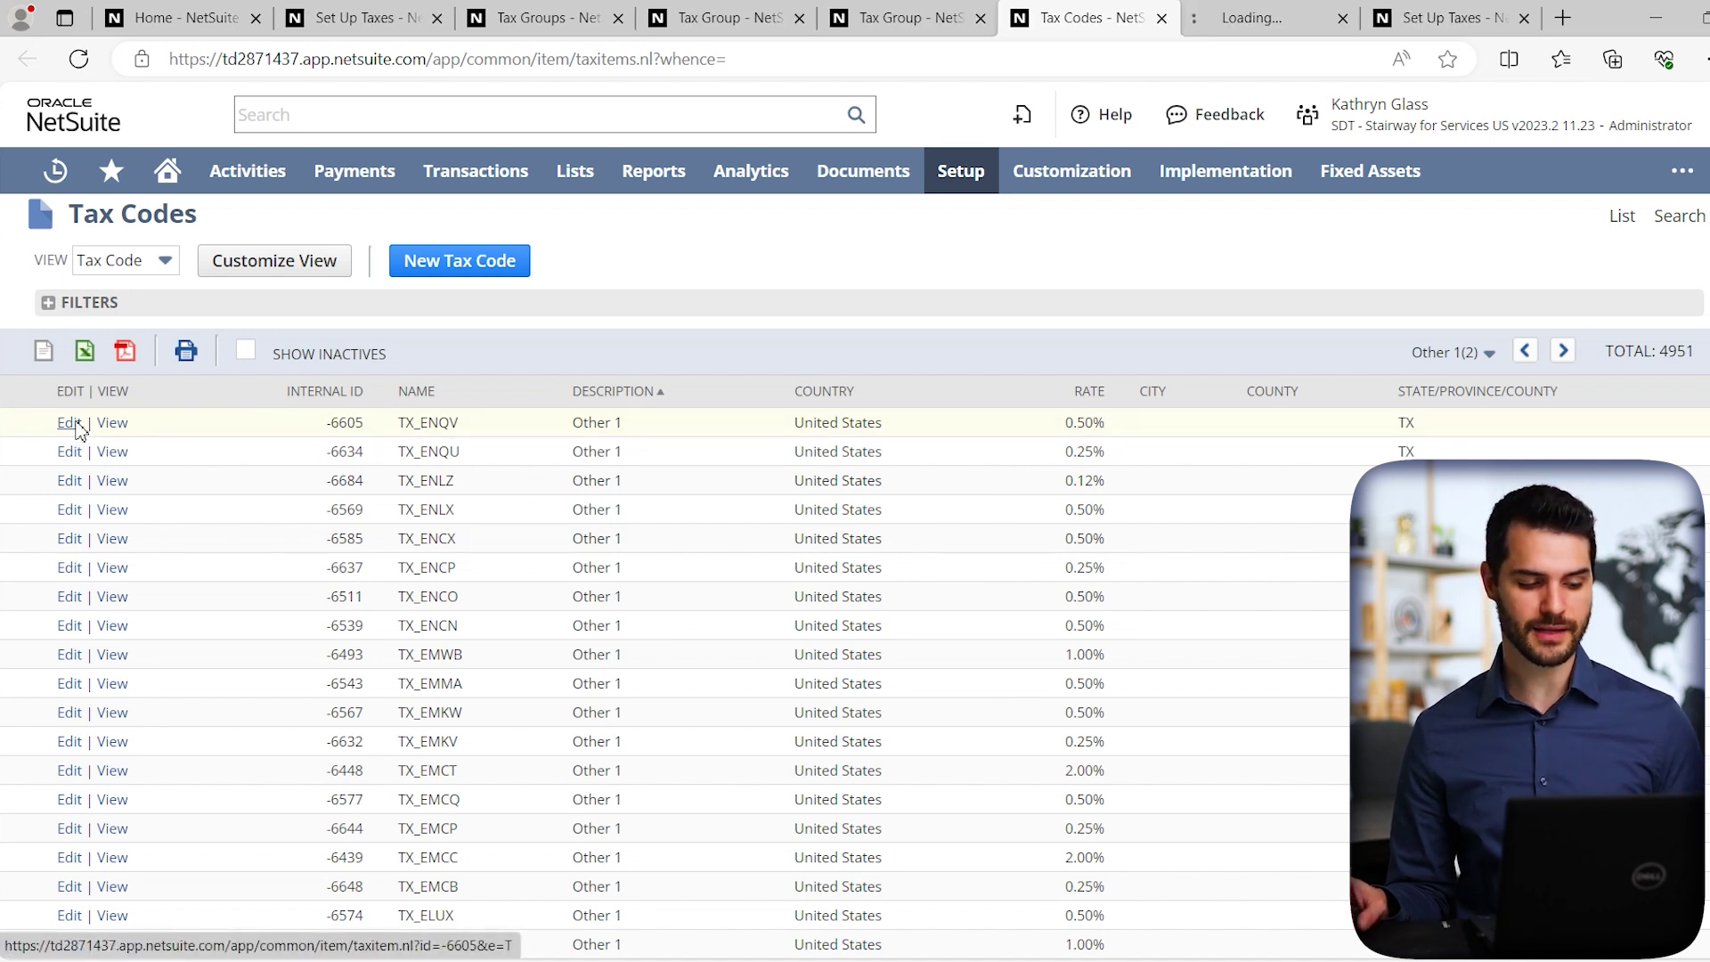
On TX_ENQV's edit form, change the rate from 0.5% to 0.0%, leaving it unsaved
click(1283, 35)
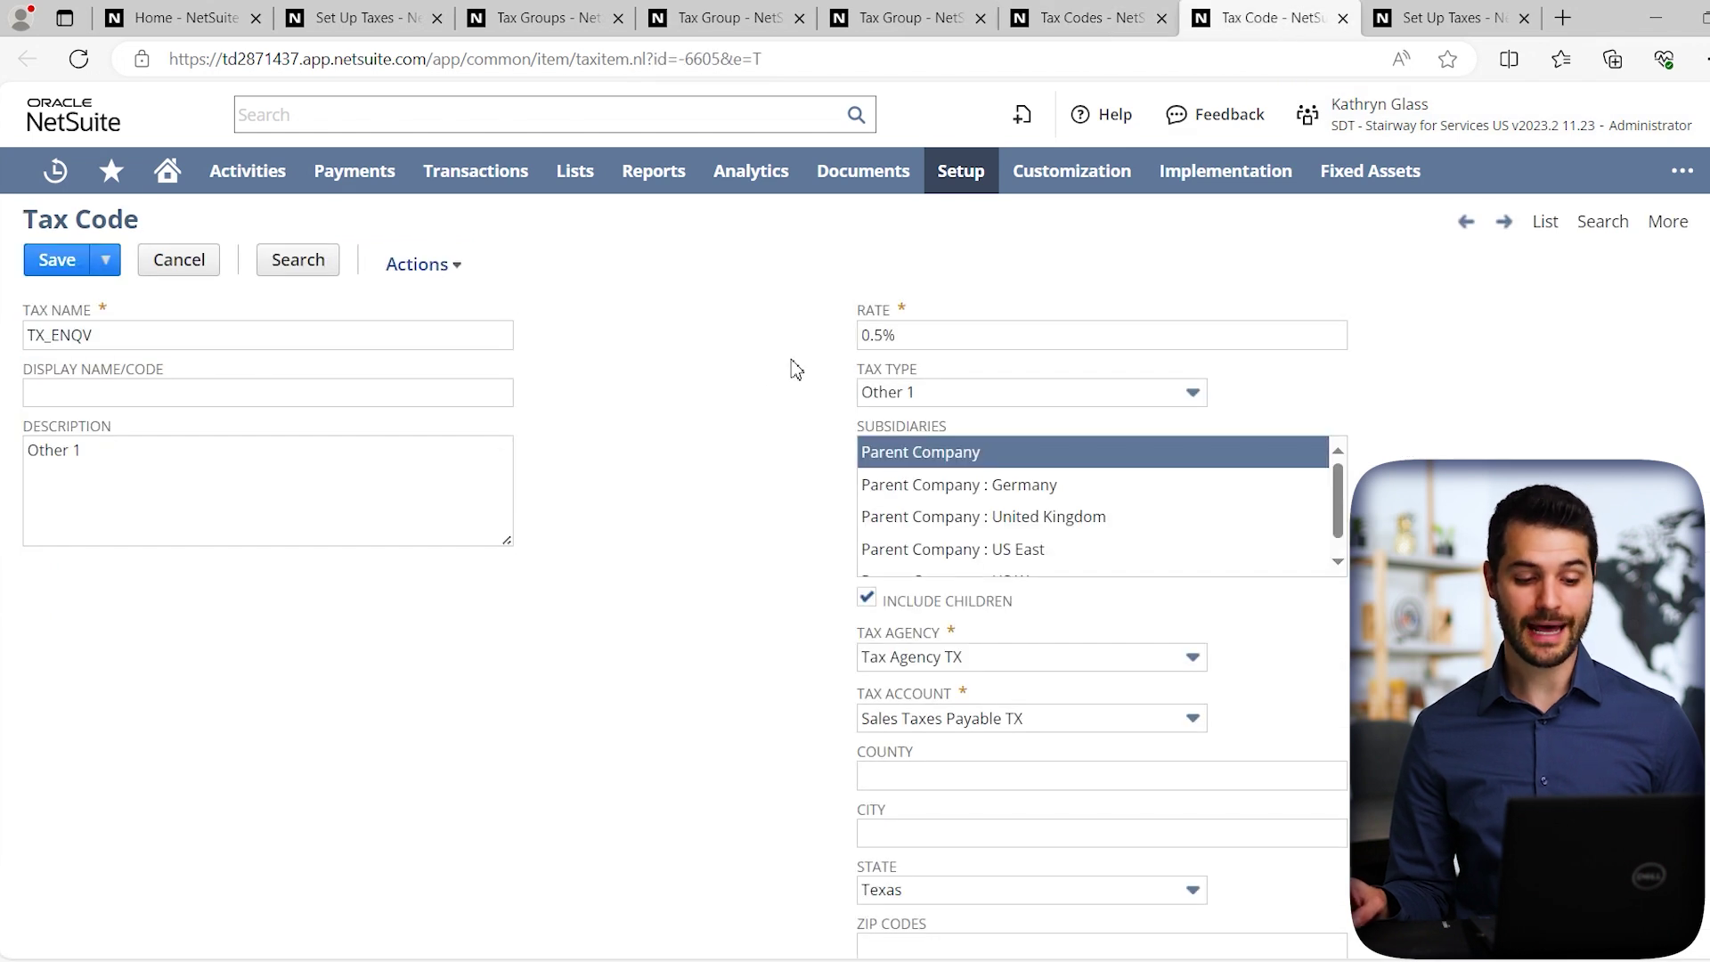
click(891, 339)
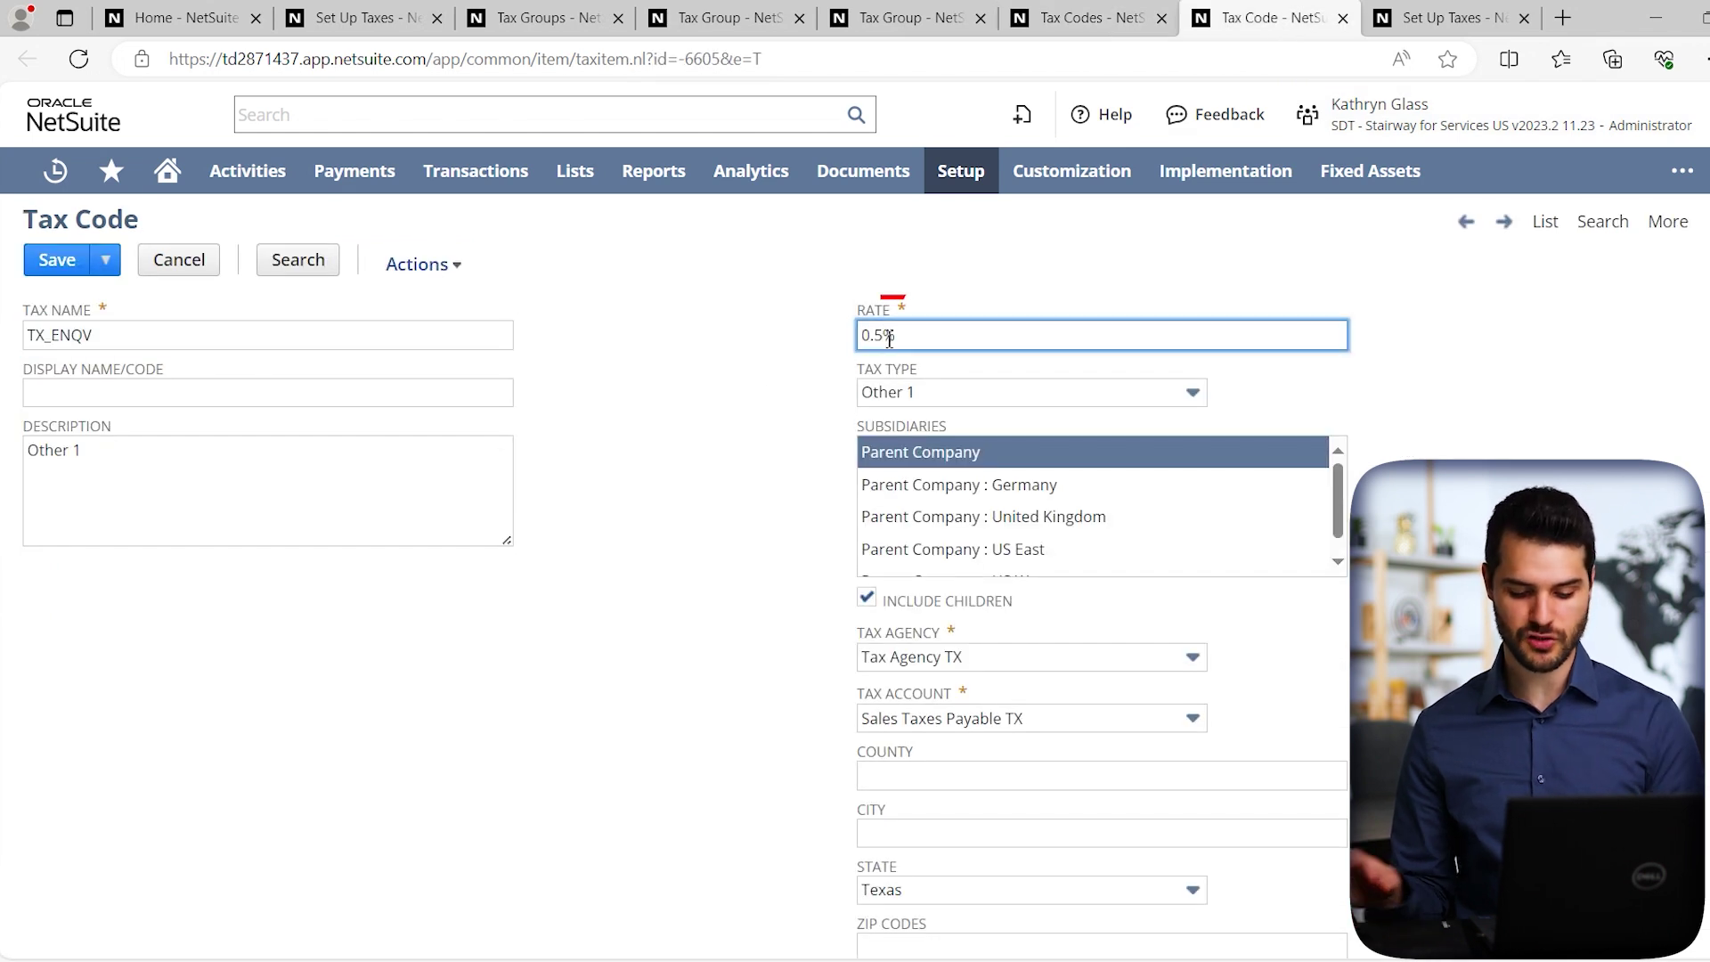
text(0)
click(784, 373)
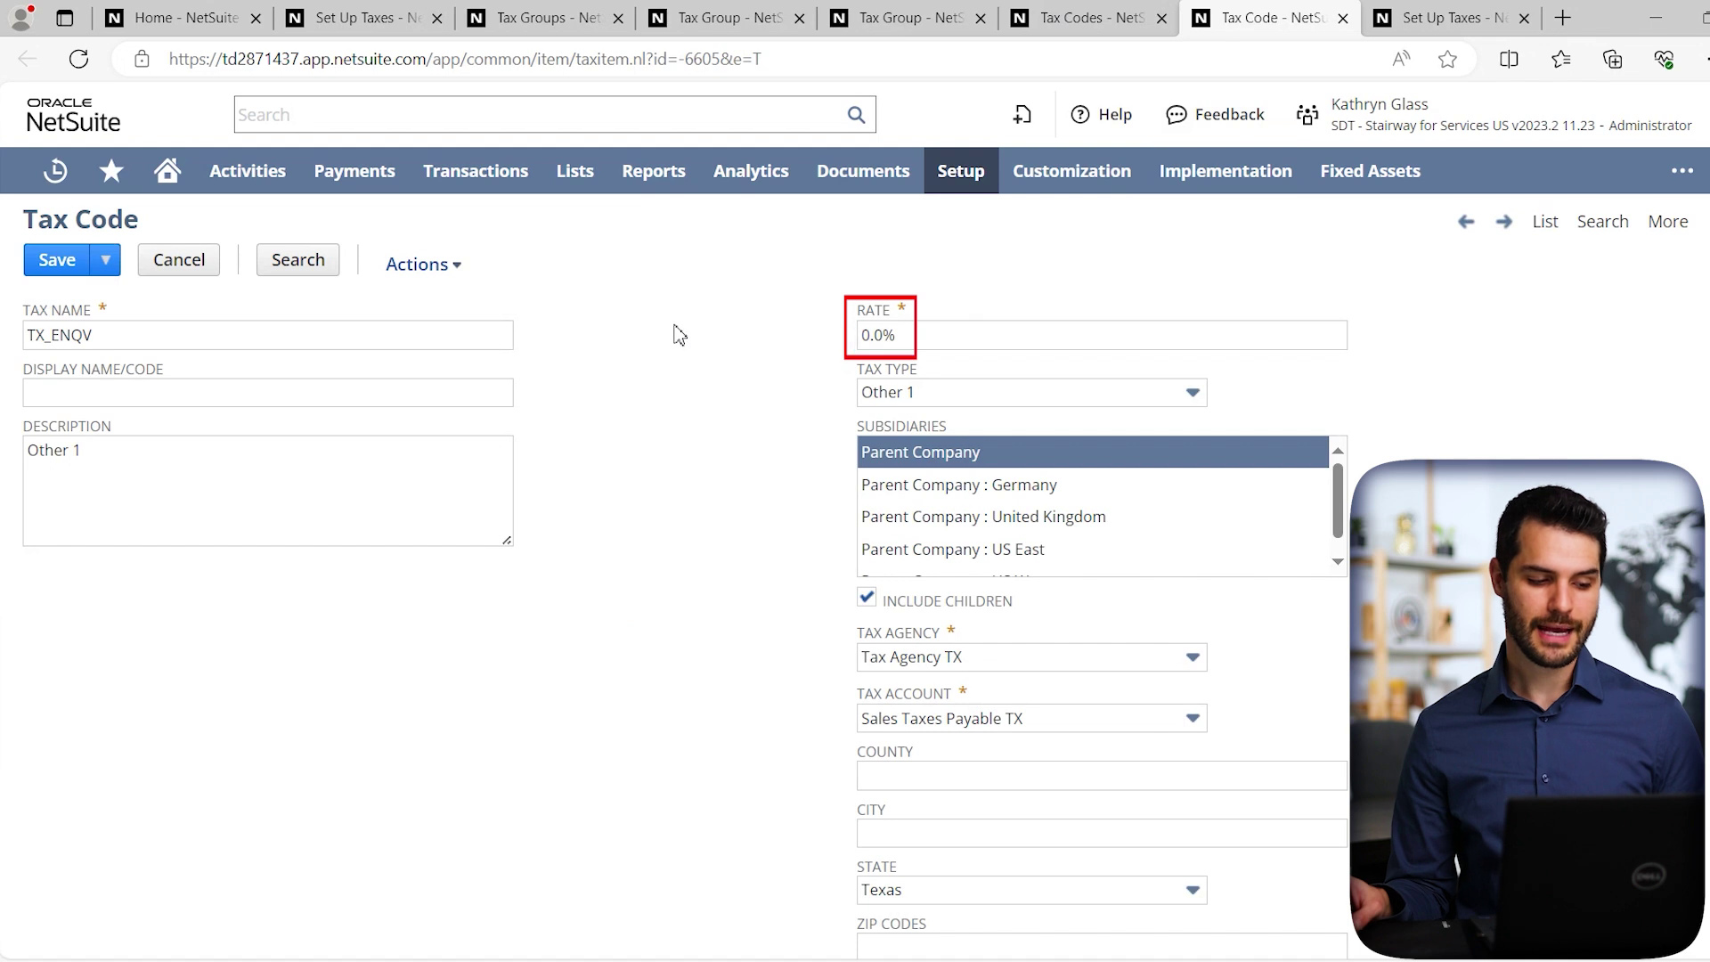